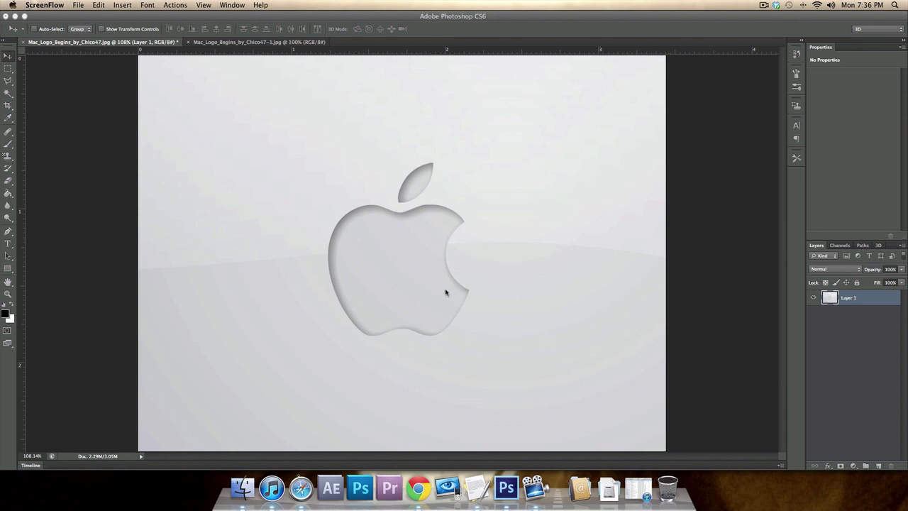
{"action": "left_click", "coordinate": [445, 291]}
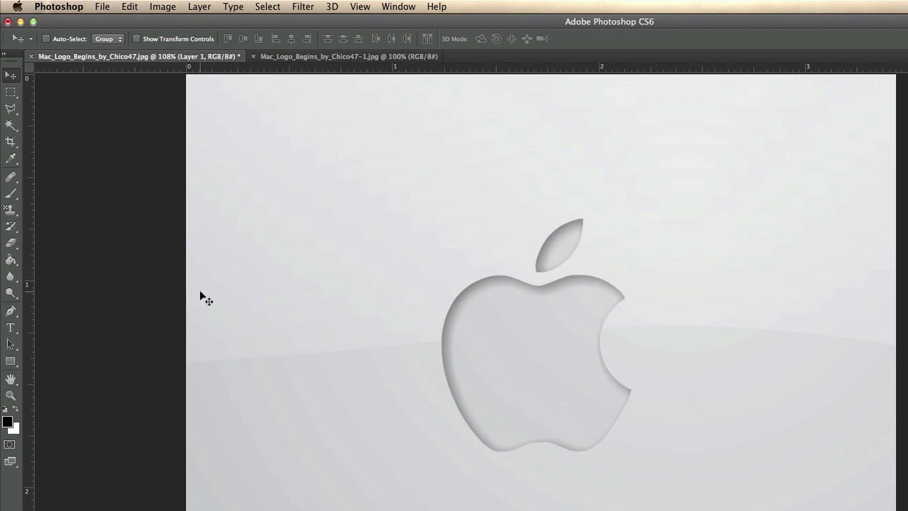
{"action": "left_click_drag", "start_coordinate": [524, 357], "coordinate": [454, 265]}
{"action": "key", "text": "super+z"}
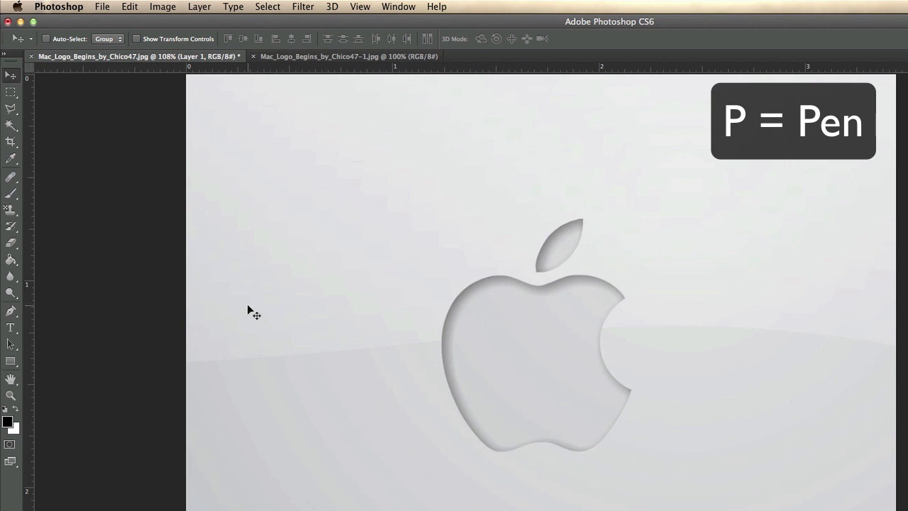
Activate the Pen tool and set its drawing mode to Path.
{"action": "key", "text": "p"}
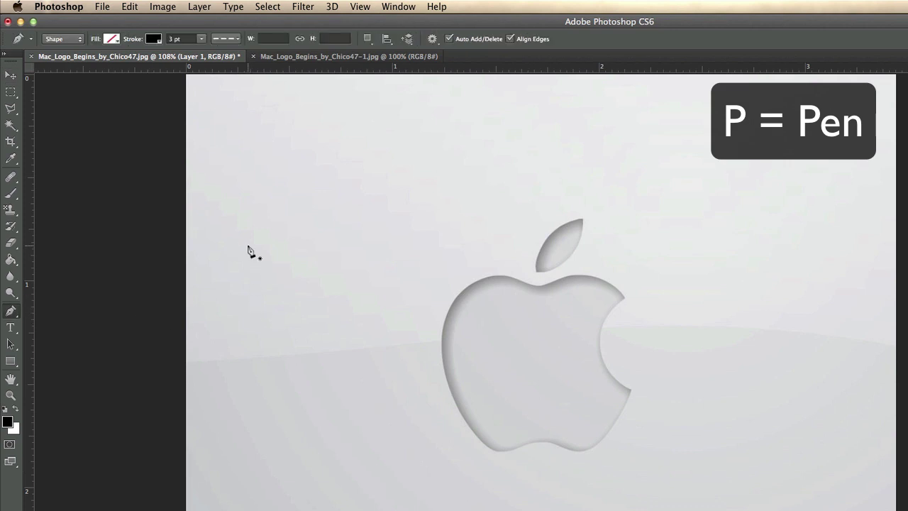
{"action": "left_click", "coordinate": [63, 39]}
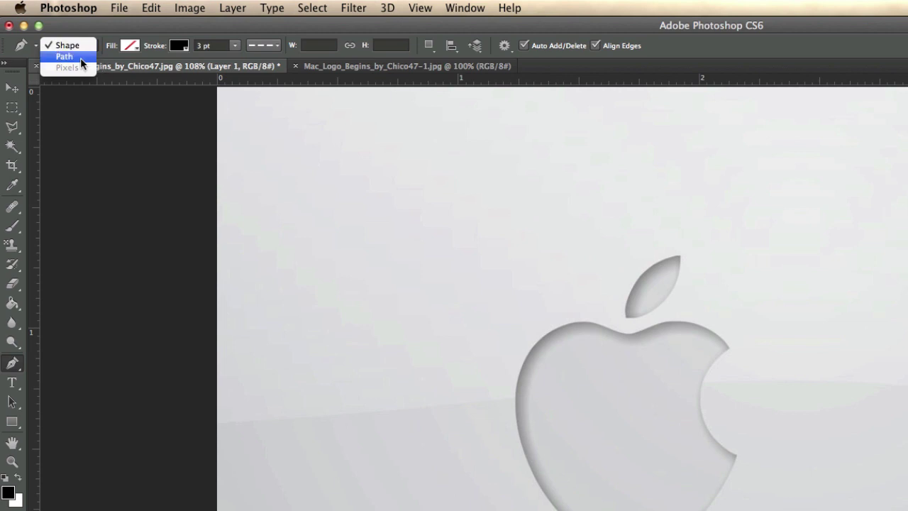
{"action": "left_click", "coordinate": [80, 56]}
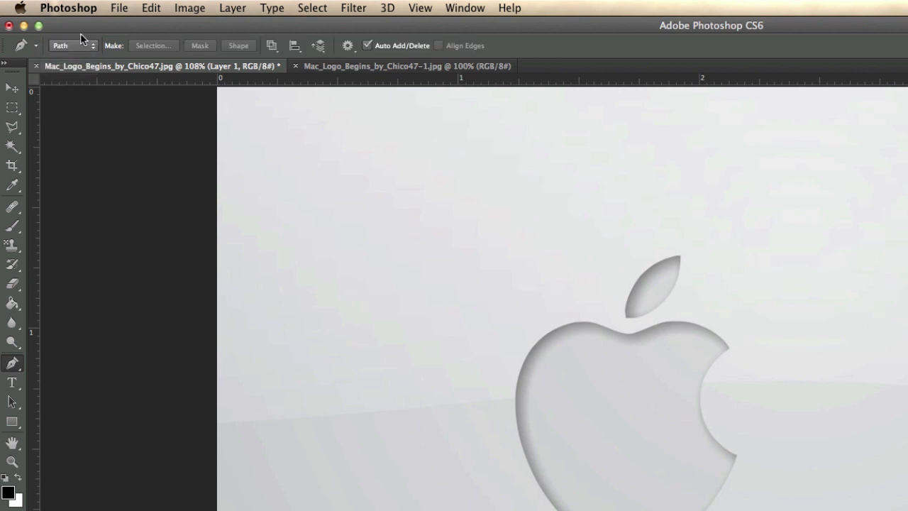
{"action": "left_click", "coordinate": [75, 43]}
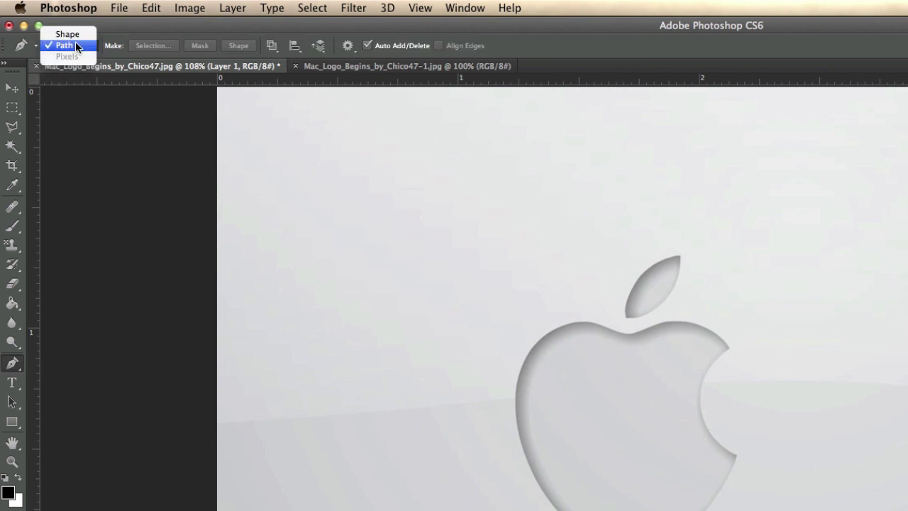
{"action": "left_click", "coordinate": [78, 44]}
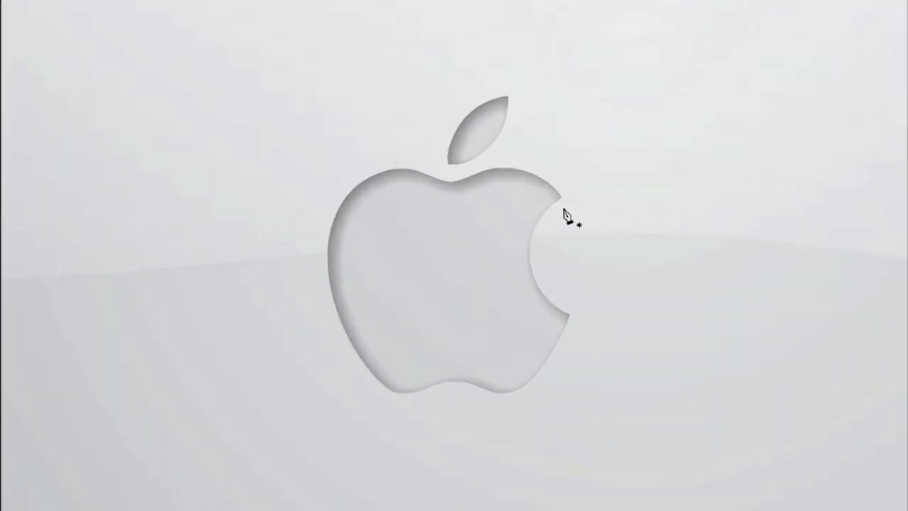
Draw a closed path around the apple body, tracing the bite and lower-right edge closely and enclosing the rest with rough straight segments.
{"action": "left_click", "coordinate": [562, 199]}
{"action": "left_click", "coordinate": [544, 215]}
{"action": "left_click", "coordinate": [533, 233]}
{"action": "left_click", "coordinate": [531, 249]}
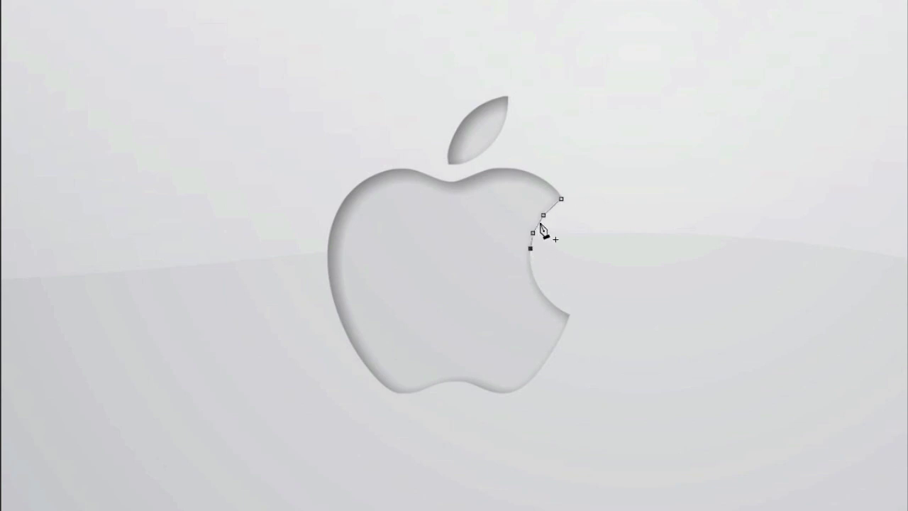
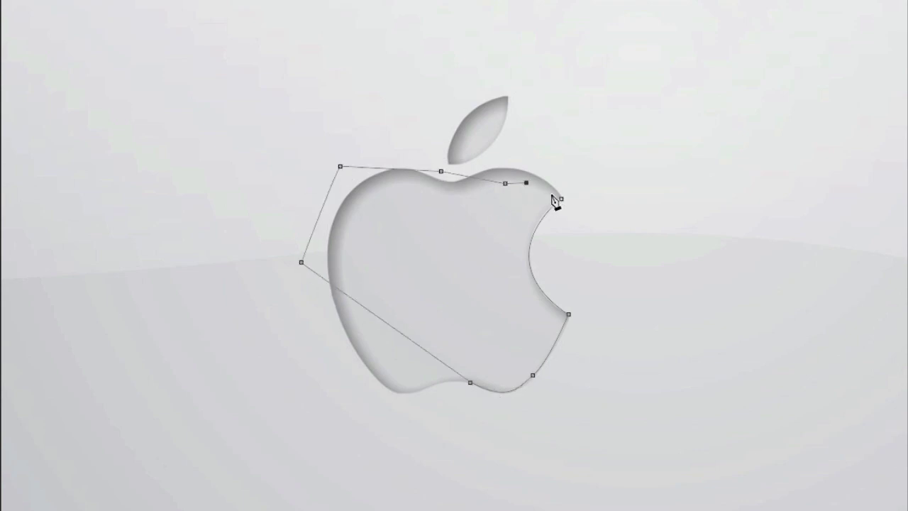
{"action": "left_click", "coordinate": [561, 199]}
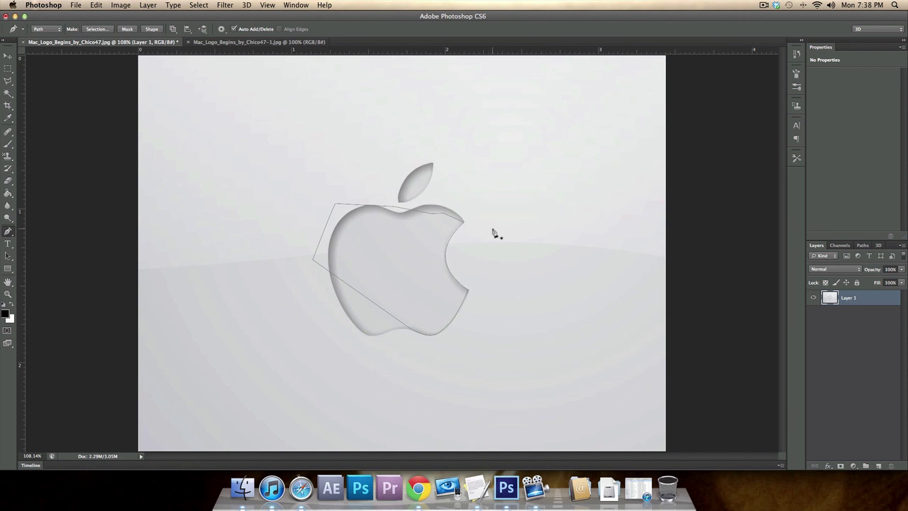
{"action": "key", "text": "Return"}
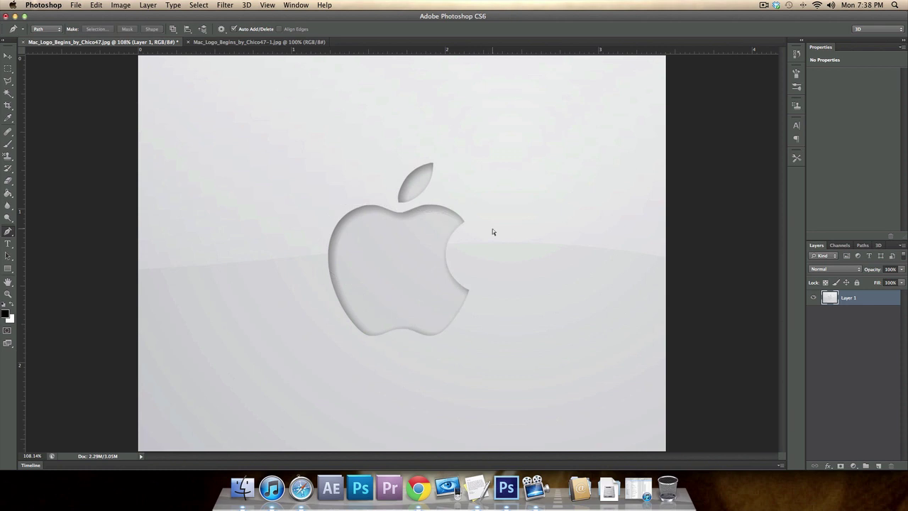
{"action": "key", "text": "super+z"}
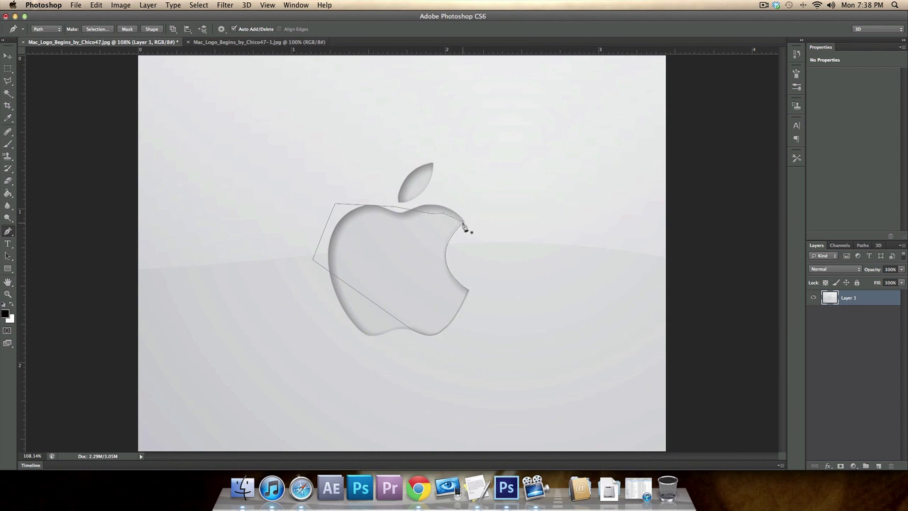
Select the apple path and load the Work Path as a selection.
{"action": "left_click", "coordinate": [456, 235], "text": "super"}
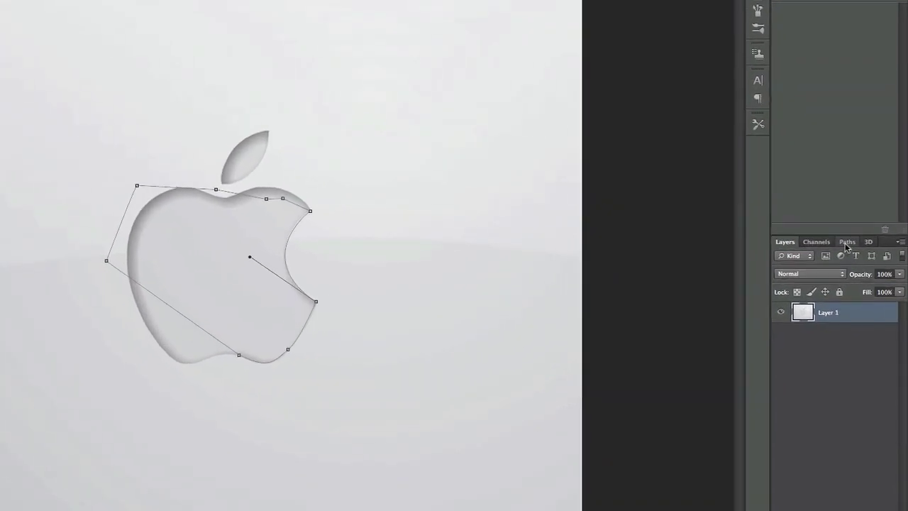
{"action": "left_click", "coordinate": [863, 245]}
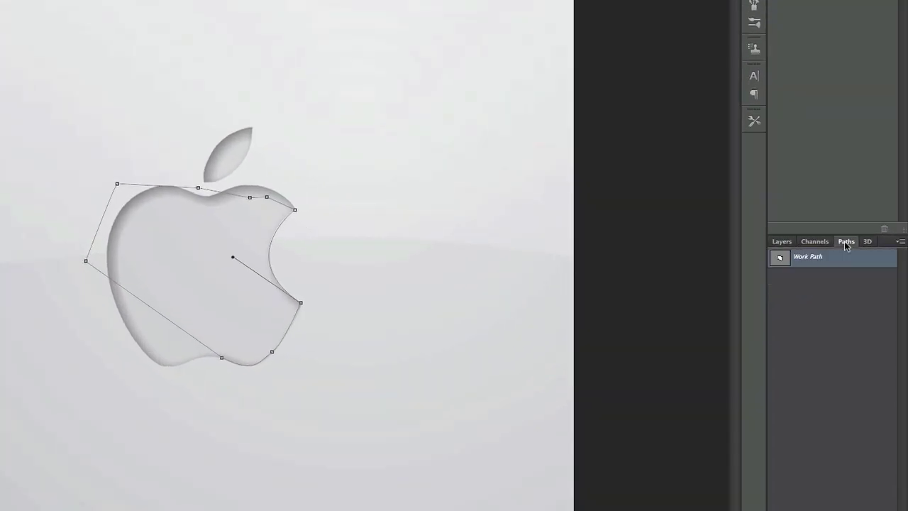
{"action": "left_click", "coordinate": [781, 260], "text": "ctrl"}
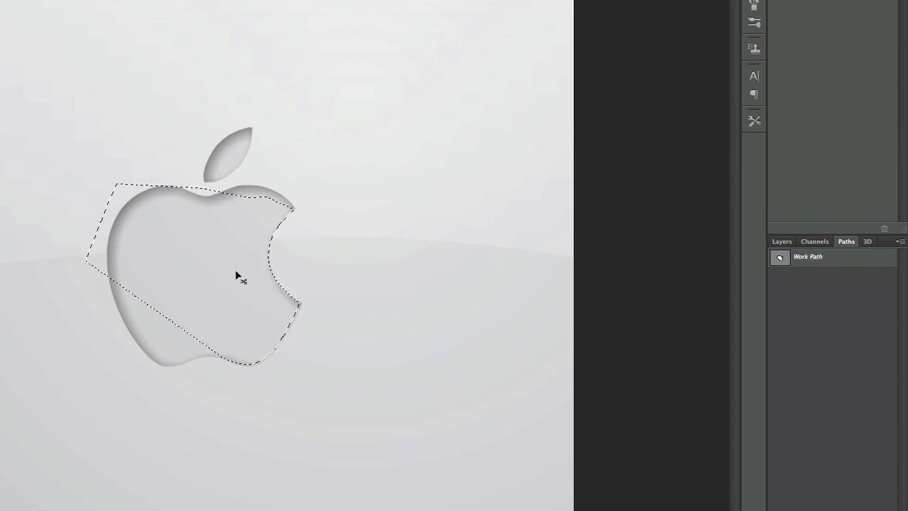
Try moving the selected apple area up and to the left, and undo back to the path.
{"action": "left_click_drag", "start_coordinate": [176, 258], "coordinate": [95, 203]}
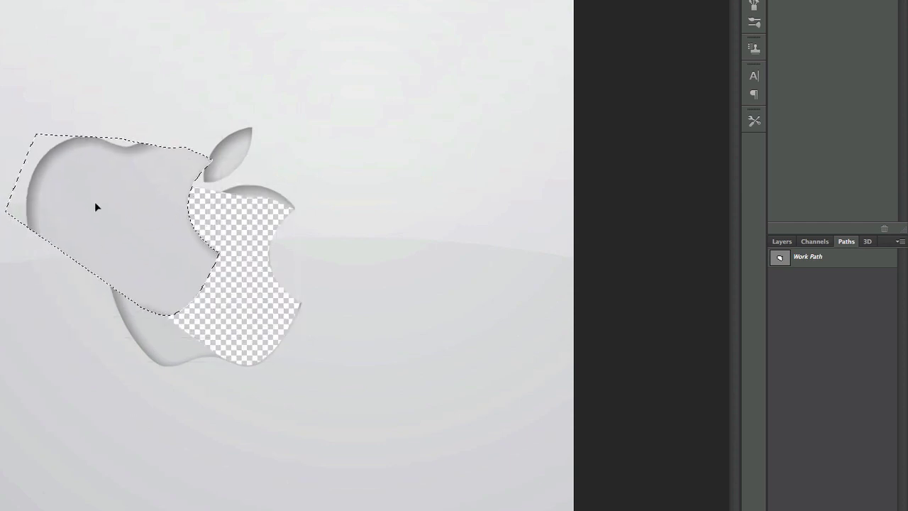
{"action": "key", "text": "ctrl+z"}
{"action": "key", "text": "ctrl+alt+z"}
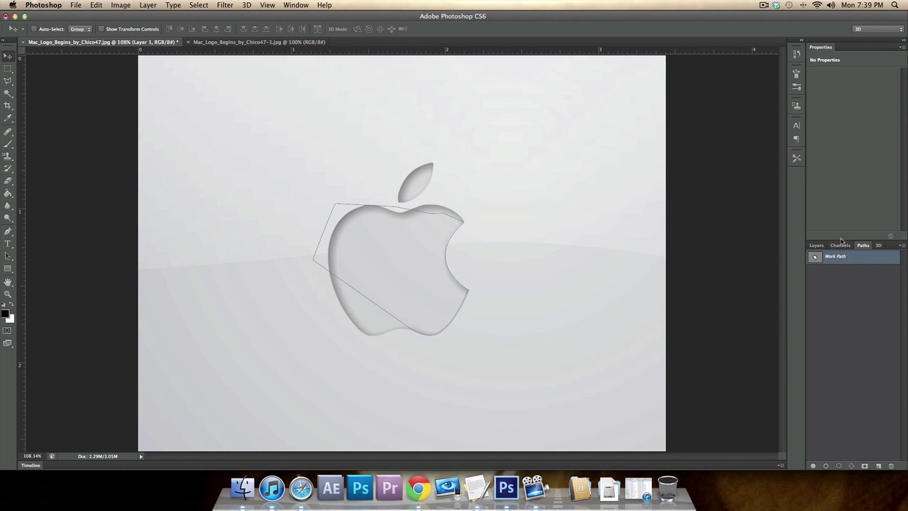
Return to the layer list, convert the path directly into a selection, and remove that selection.
{"action": "left_click", "coordinate": [782, 242]}
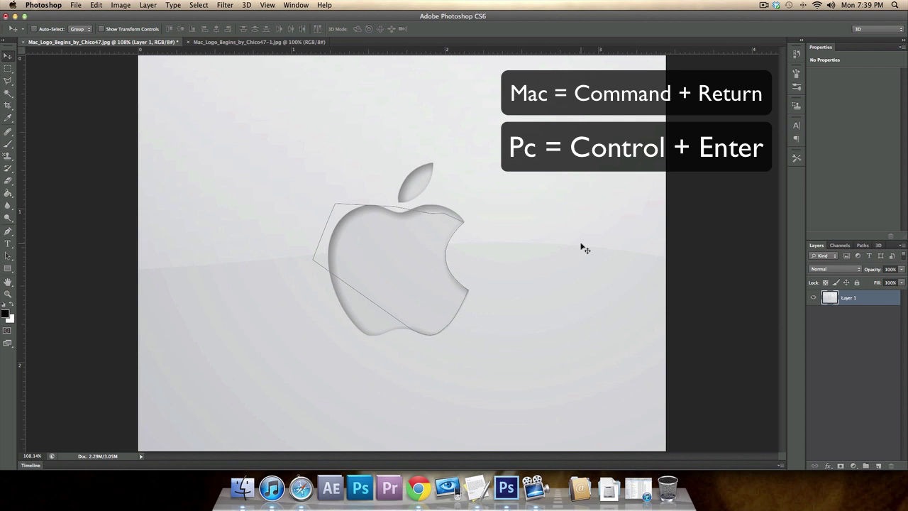
{"action": "key", "text": "super+Return"}
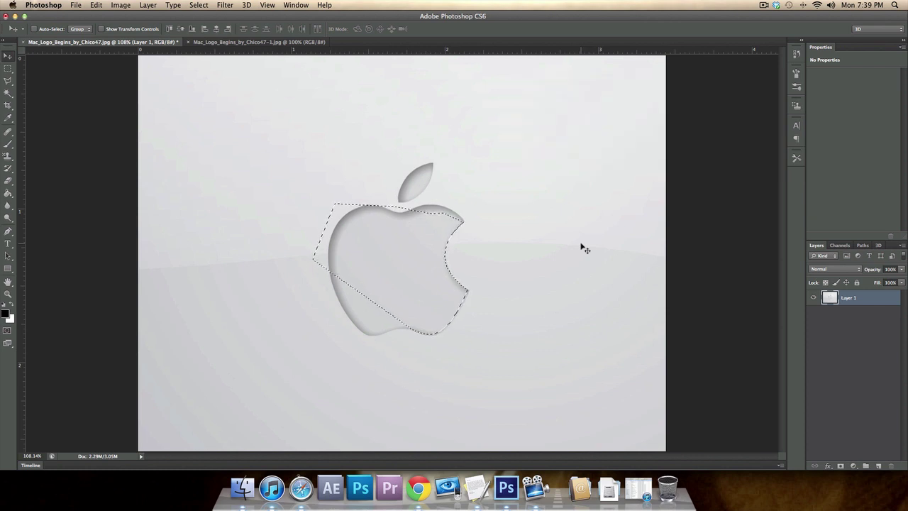
{"action": "key", "text": "super+d"}
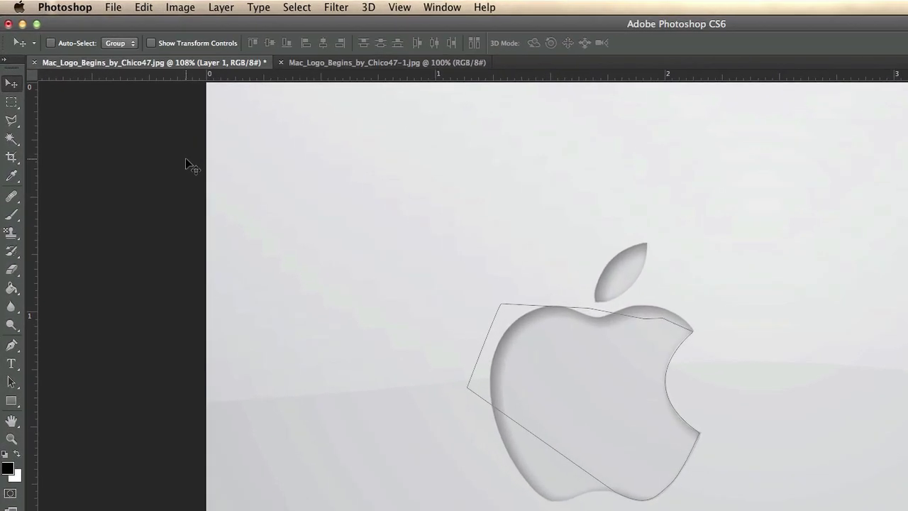
Make a new anti-aliased selection from the path with a feather radius of 0 pixels, and undo it.
{"action": "key", "text": "p"}
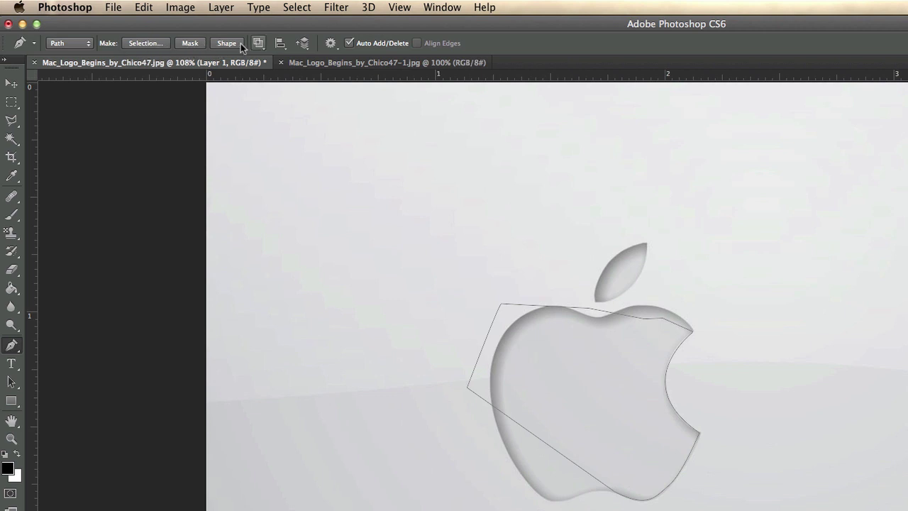
{"action": "left_click", "coordinate": [150, 44]}
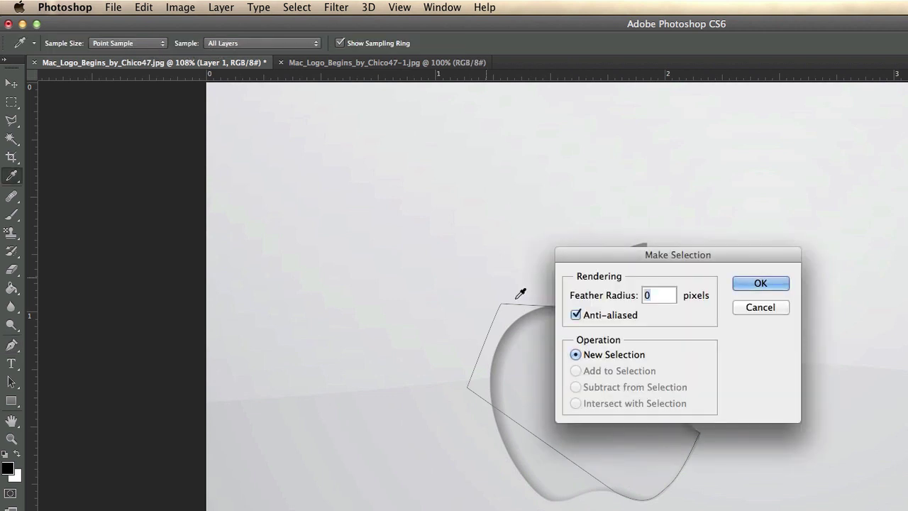
{"action": "left_click", "coordinate": [760, 284]}
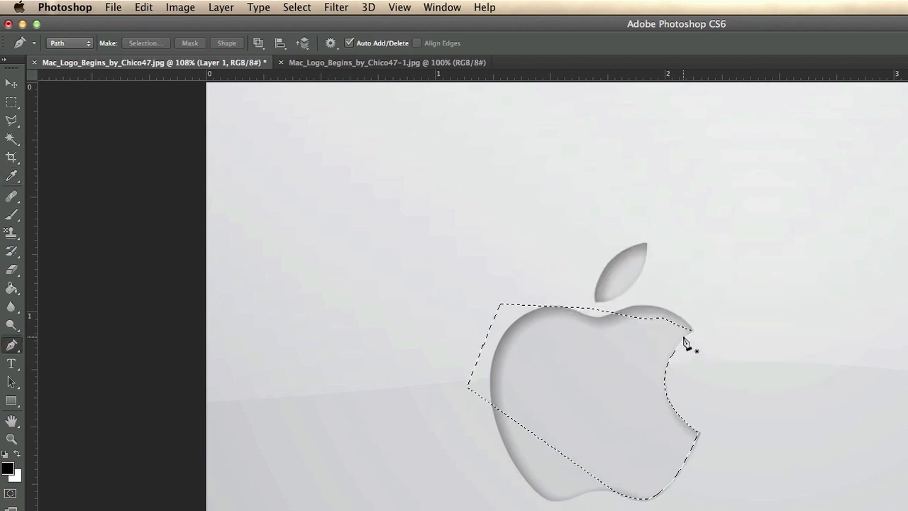
{"action": "key", "text": "super+z"}
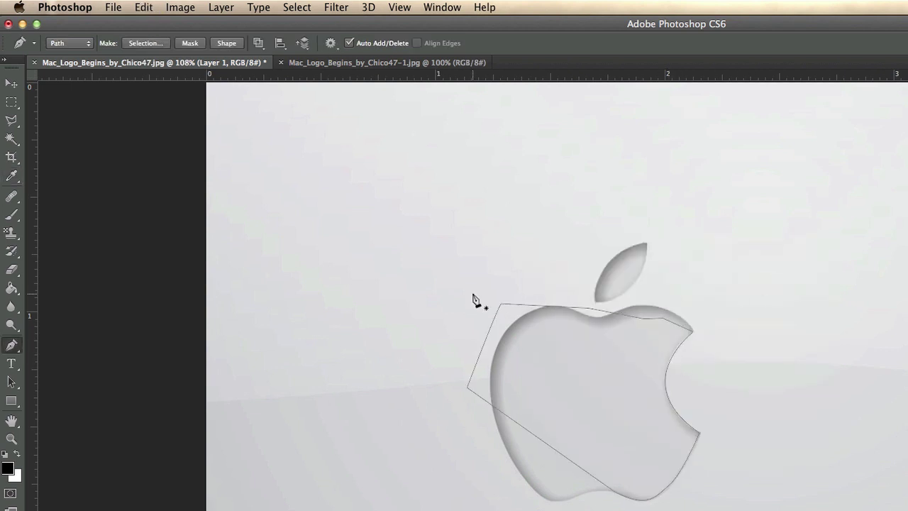
{"action": "key", "text": "super+alt+z"}
Reselect the path, add two anchor points on its lower-left segment and pull them onto the apple's outline.
{"action": "left_click", "coordinate": [696, 340], "text": "super"}
{"action": "left_click", "coordinate": [689, 348], "text": "super"}
{"action": "left_click", "coordinate": [643, 323], "text": "super"}
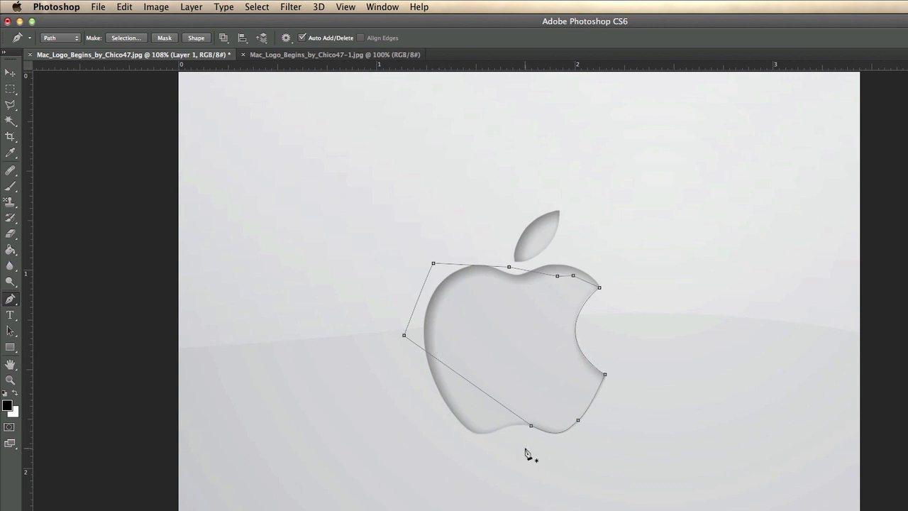
{"action": "left_click", "coordinate": [464, 378]}
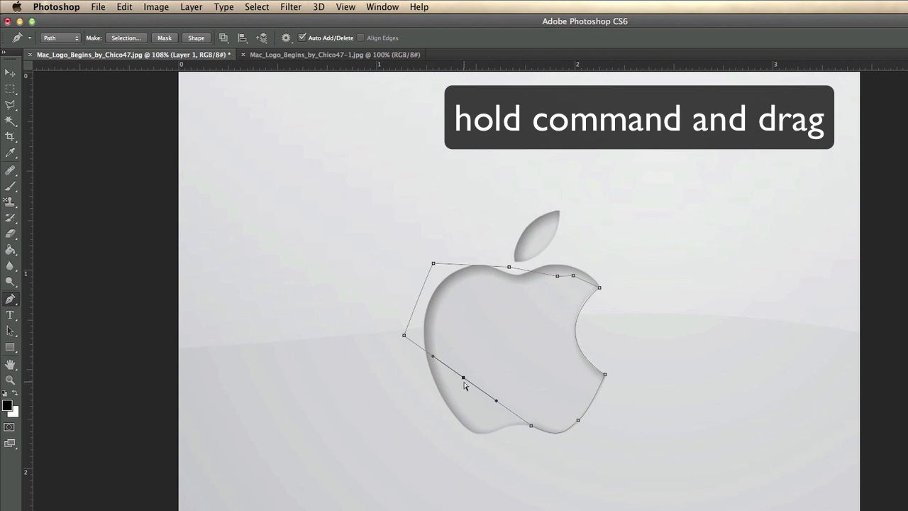
{"action": "left_click_drag", "start_coordinate": [465, 384], "coordinate": [442, 401]}
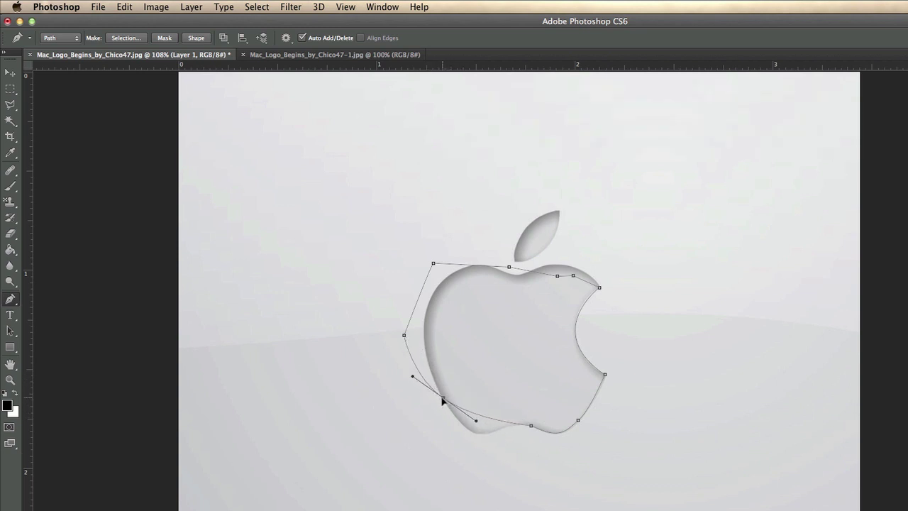
{"action": "left_click", "coordinate": [480, 416]}
{"action": "left_click_drag", "start_coordinate": [481, 419], "coordinate": [463, 424]}
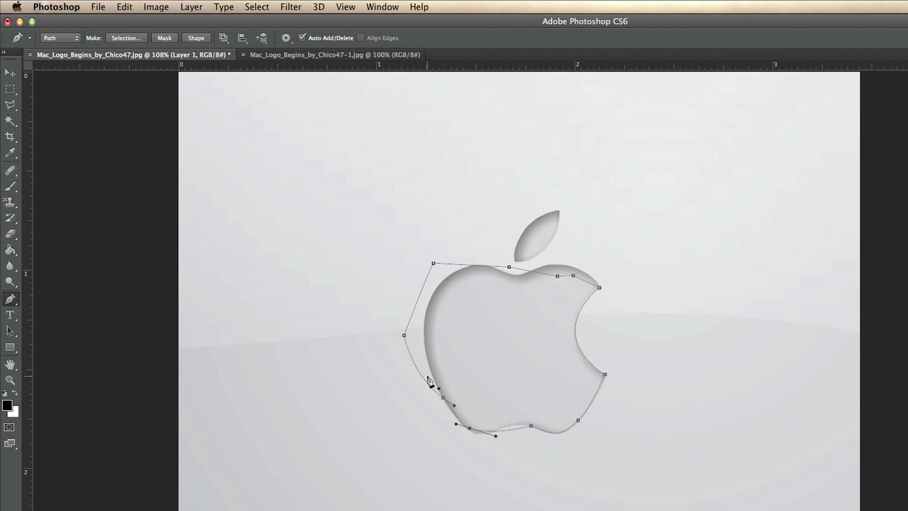
Add an anchor point on the path's upper-left segment, pull it outward, and delete the adjacent upper-left corner anchor.
{"action": "left_click", "coordinate": [419, 298]}
{"action": "left_click_drag", "start_coordinate": [419, 299], "coordinate": [400, 297]}
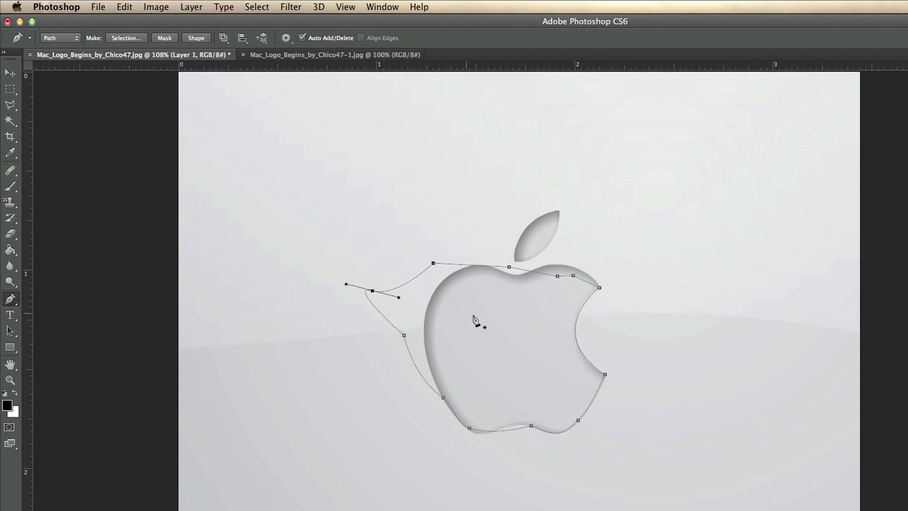
{"action": "left_click", "coordinate": [434, 264]}
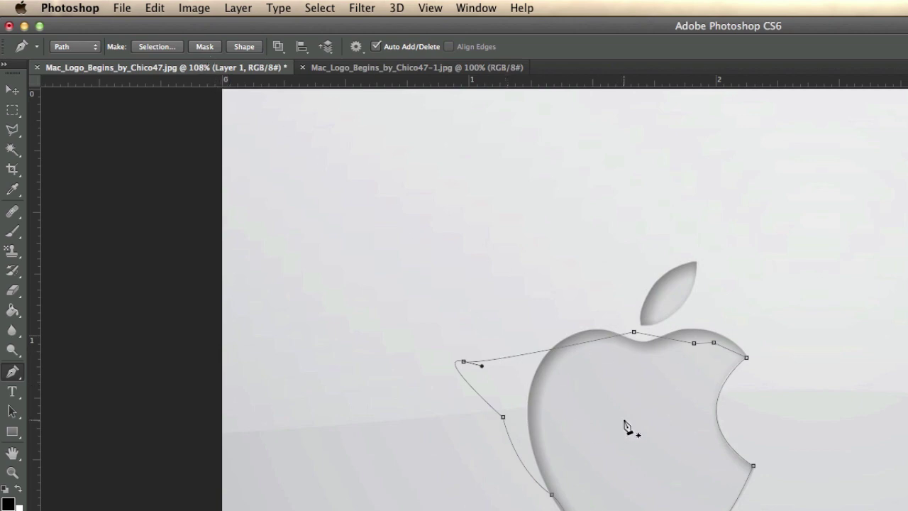
Mask Layer 1 with the path as a vector mask and set the mask's feather to 30.3 px.
{"action": "left_click", "coordinate": [204, 47]}
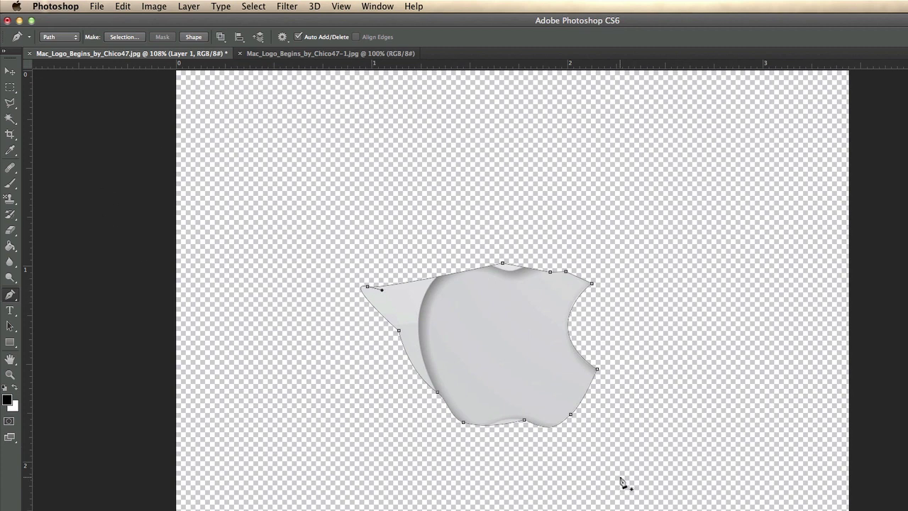
{"action": "key", "text": "super+z"}
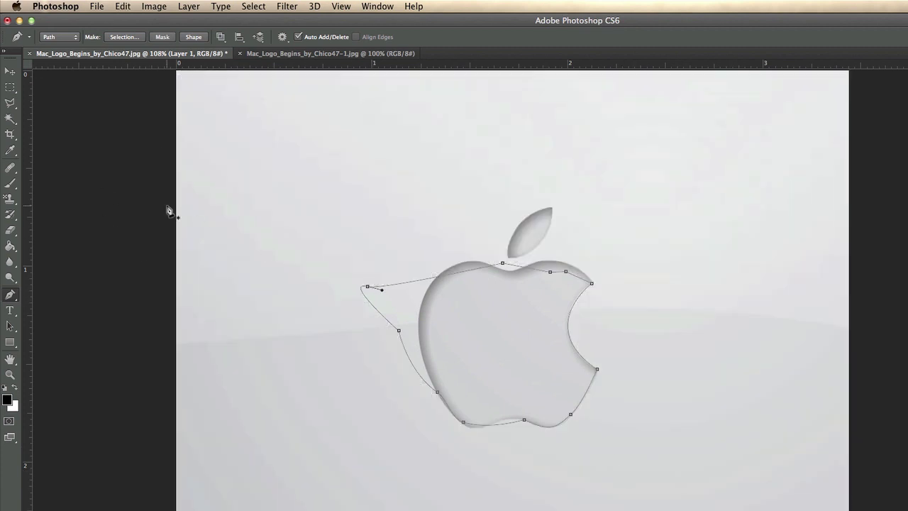
{"action": "left_click", "coordinate": [164, 38]}
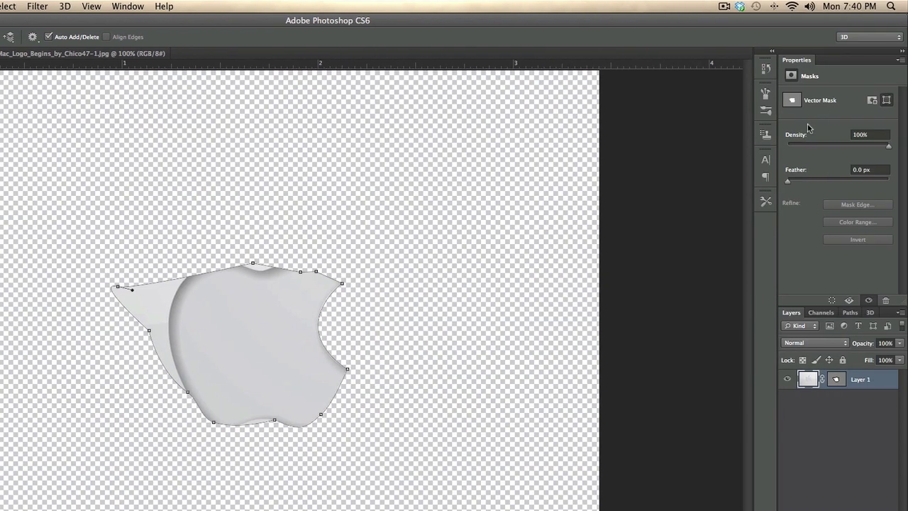
{"action": "left_click_drag", "start_coordinate": [788, 186], "coordinate": [834, 185]}
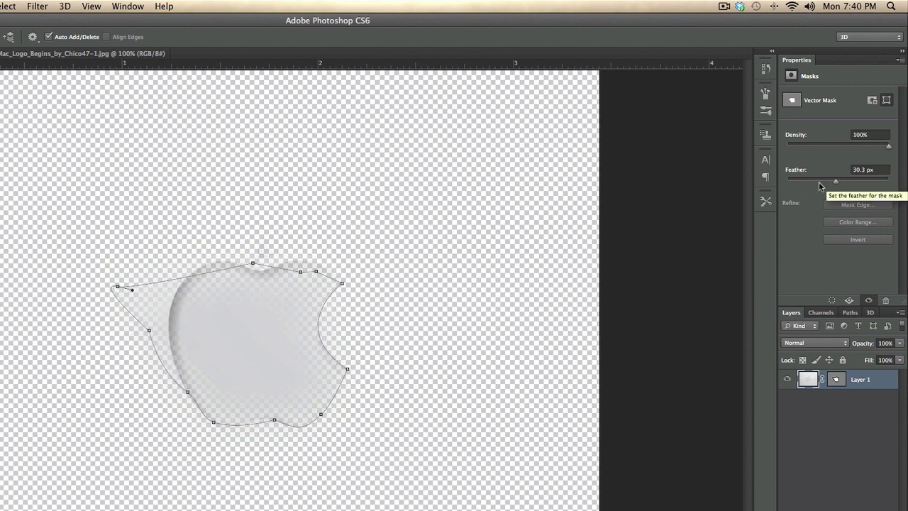
{"action": "left_click", "coordinate": [199, 53]}
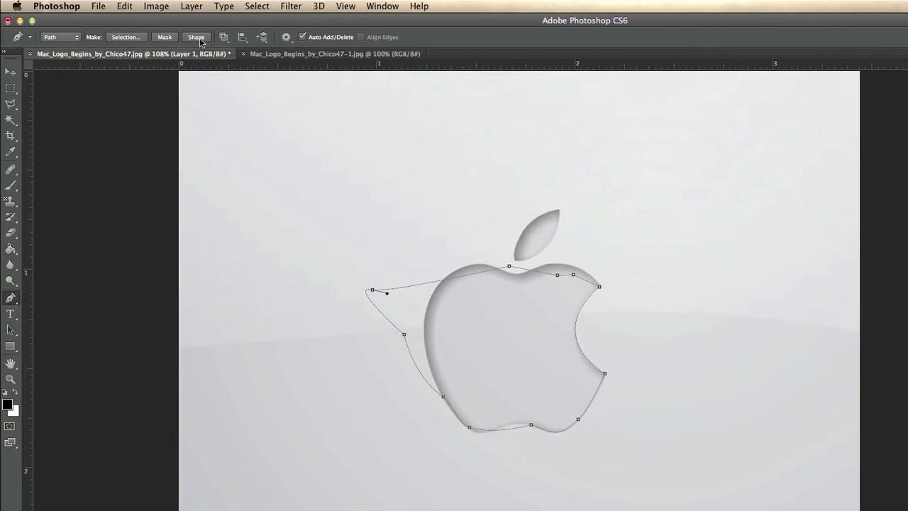
Convert the apple path into a shape layer and set the Pen tool to Shape mode.
{"action": "left_click", "coordinate": [197, 37]}
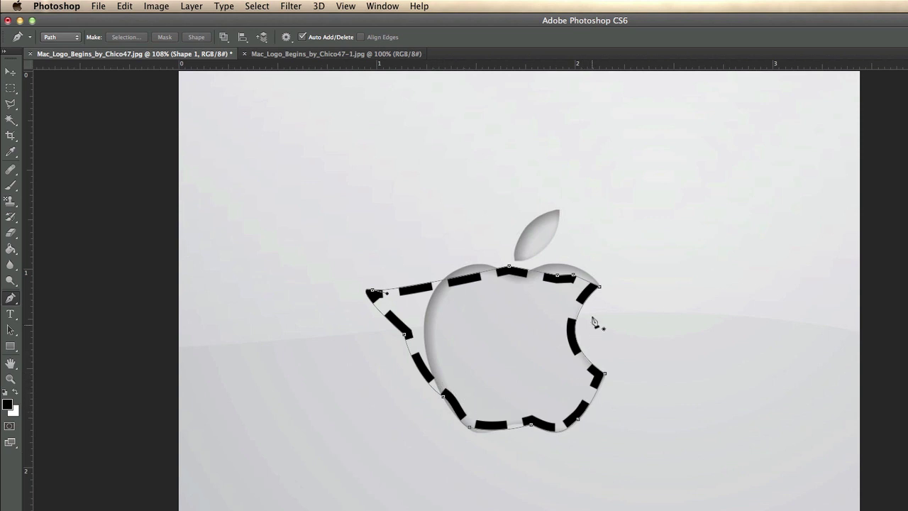
{"action": "left_click", "coordinate": [63, 37]}
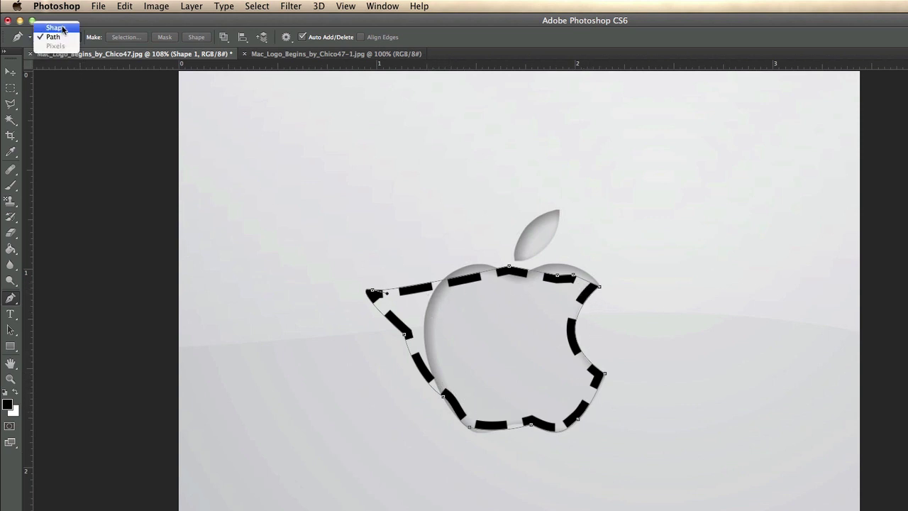
{"action": "left_click", "coordinate": [63, 29]}
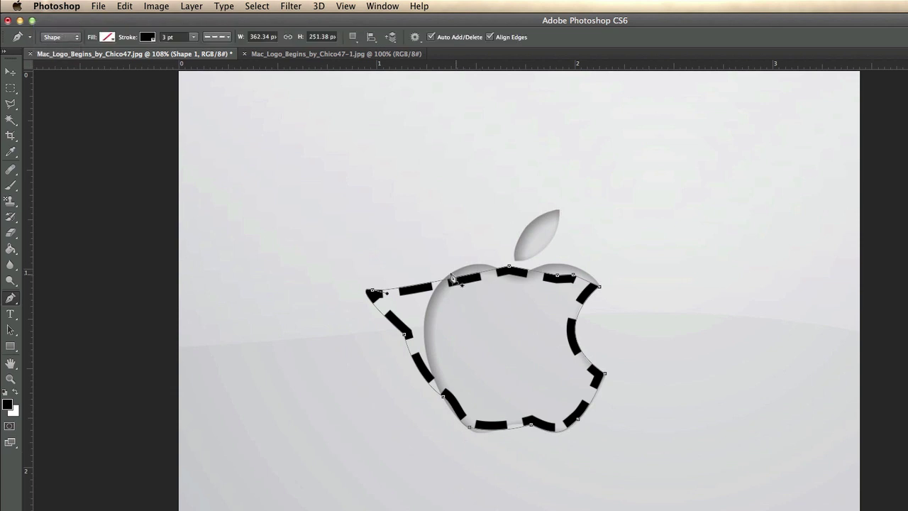
Try the solid and dotted stroke types on the apple shape, settling on the solid line.
{"action": "left_click", "coordinate": [210, 37]}
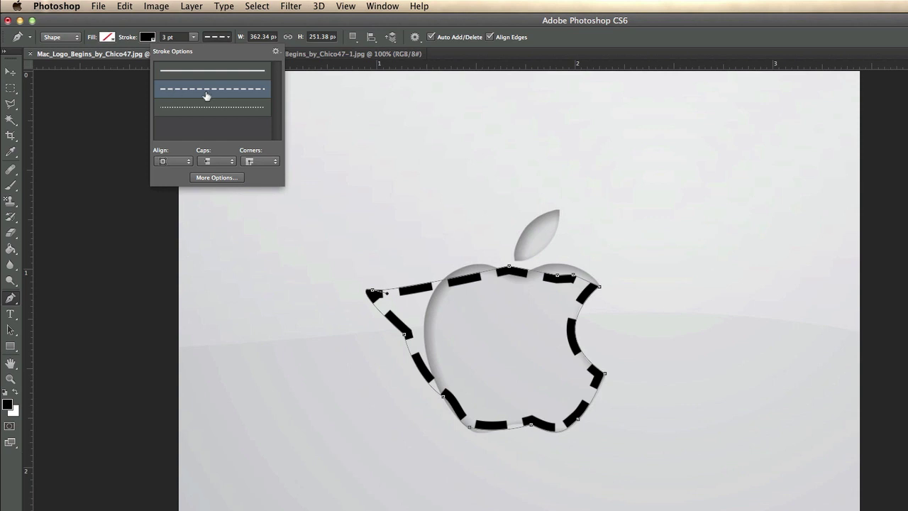
{"action": "left_click", "coordinate": [202, 71]}
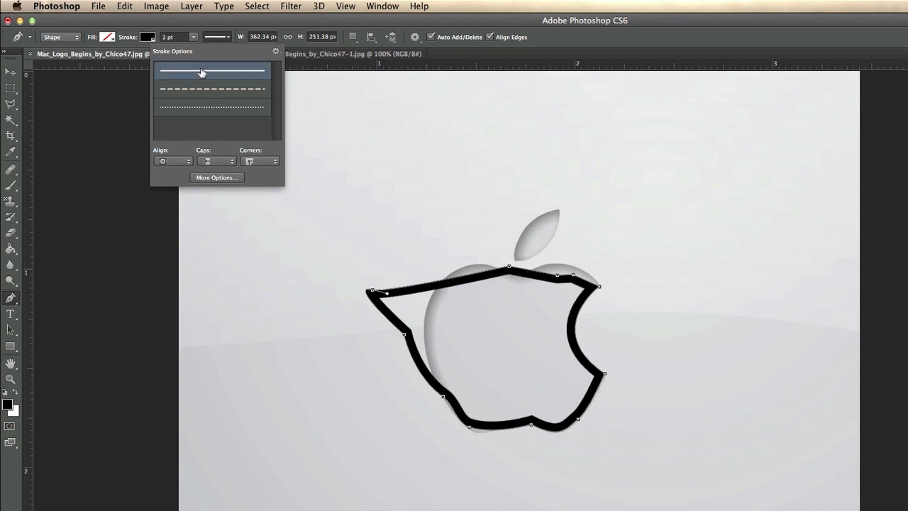
{"action": "left_click", "coordinate": [206, 108]}
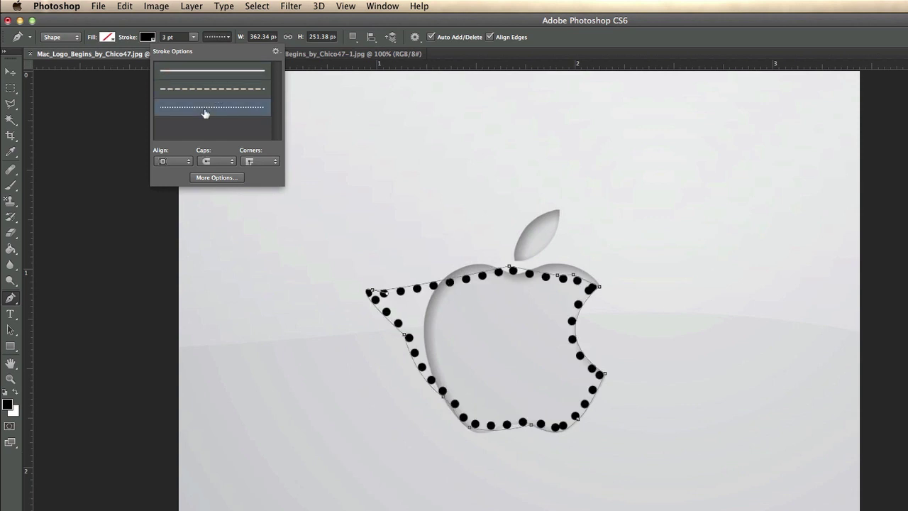
{"action": "left_click", "coordinate": [205, 73]}
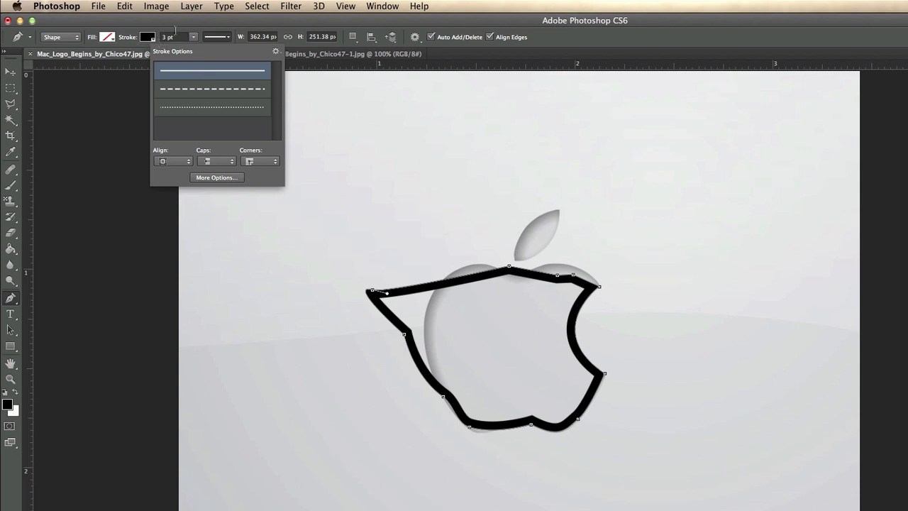
{"action": "left_click", "coordinate": [180, 26]}
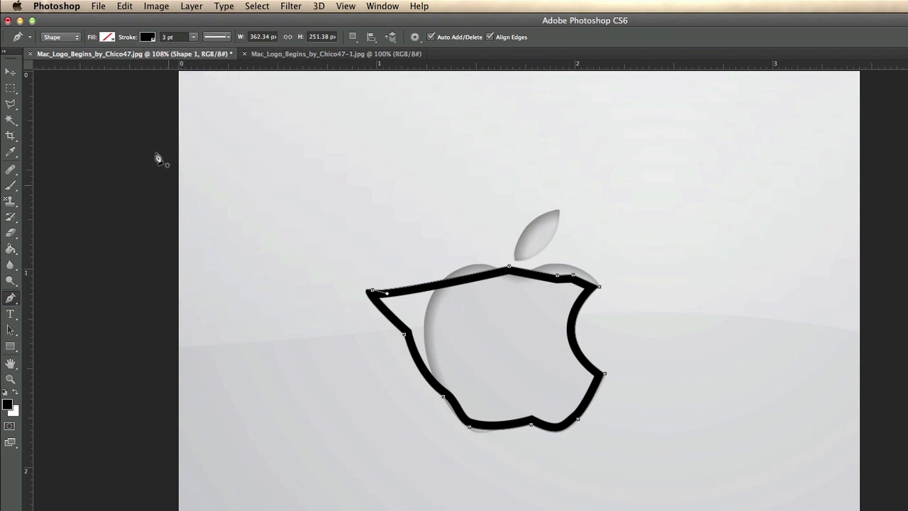
Fill the apple shape with solid red.
{"action": "left_click", "coordinate": [107, 37]}
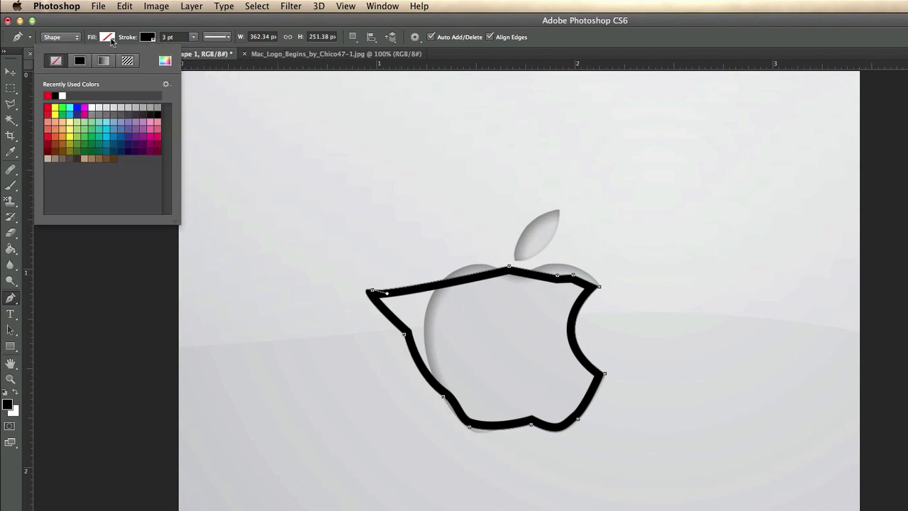
{"action": "left_click", "coordinate": [49, 107]}
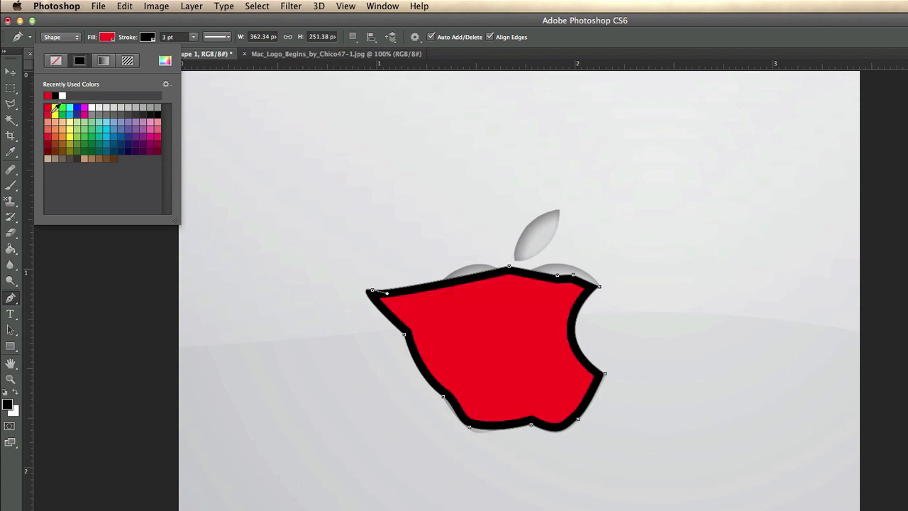
{"action": "left_click", "coordinate": [664, 40]}
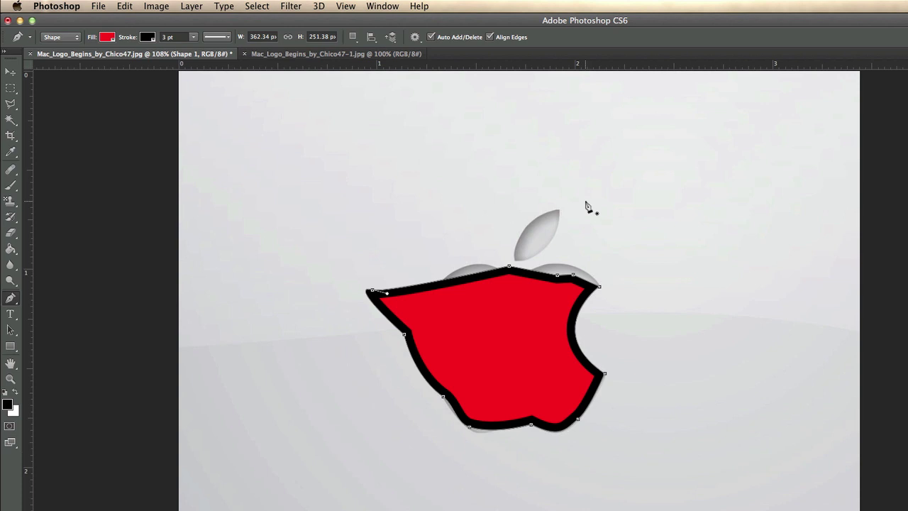
{"action": "left_click", "coordinate": [12, 119]}
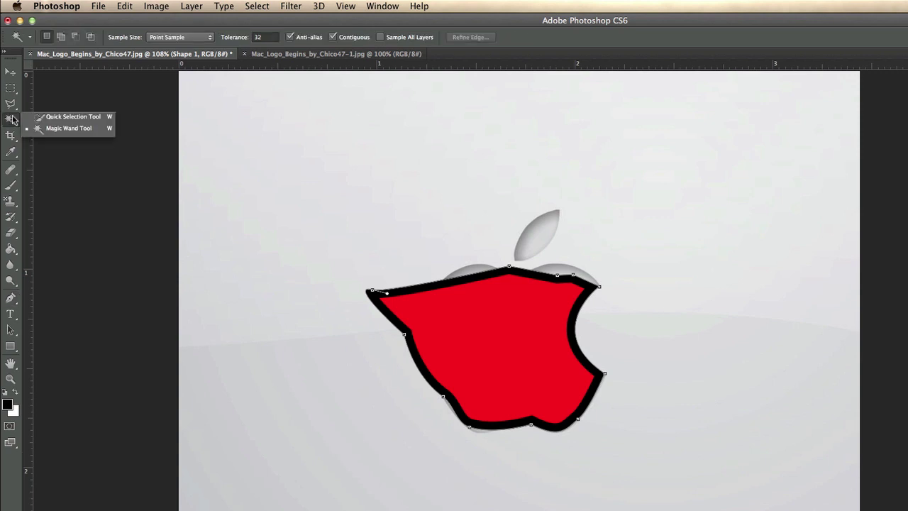
{"action": "left_click", "coordinate": [69, 132]}
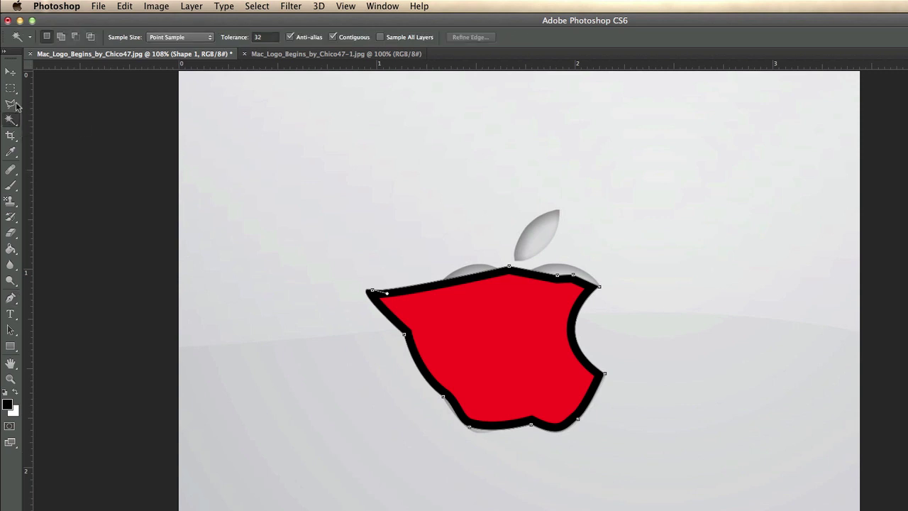
{"action": "left_click", "coordinate": [10, 71]}
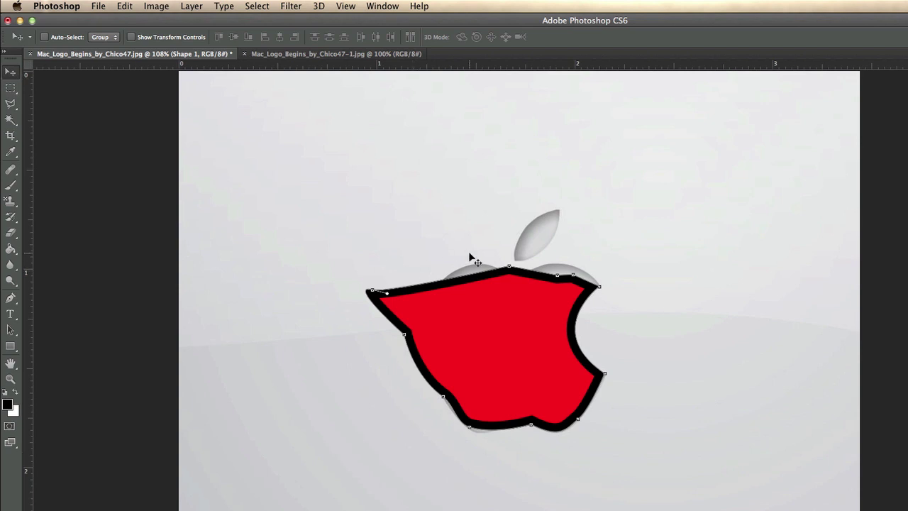
{"action": "key", "text": "p"}
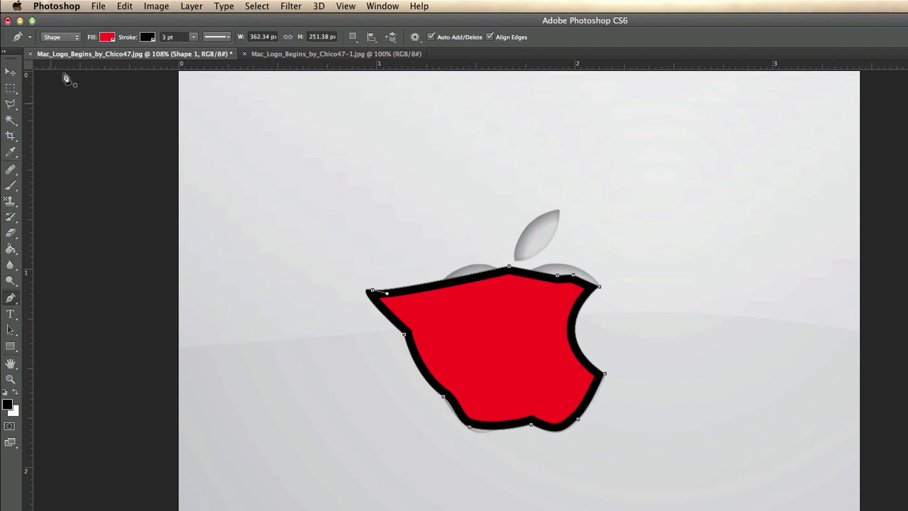
Remove the apple shape's fill and set the Pen tool back to Path mode.
{"action": "left_click", "coordinate": [105, 39]}
{"action": "left_click", "coordinate": [56, 61]}
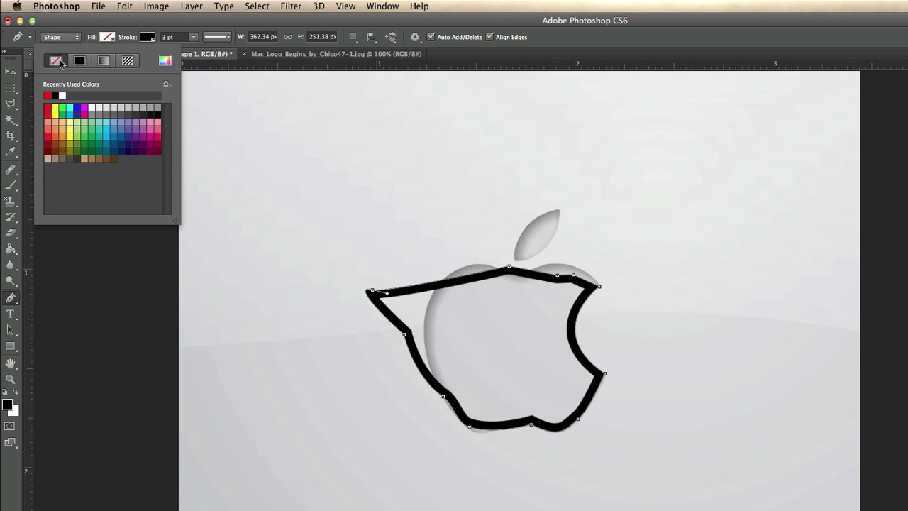
{"action": "left_click", "coordinate": [71, 38]}
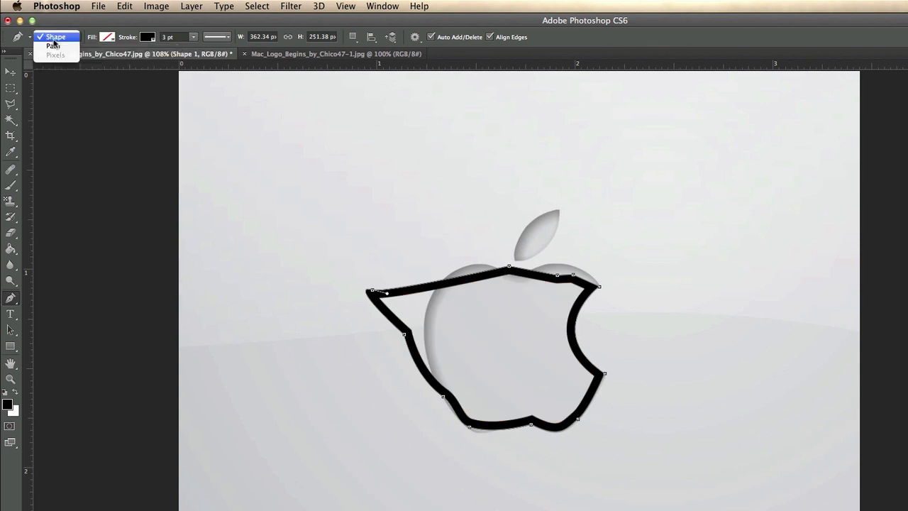
{"action": "left_click", "coordinate": [55, 46]}
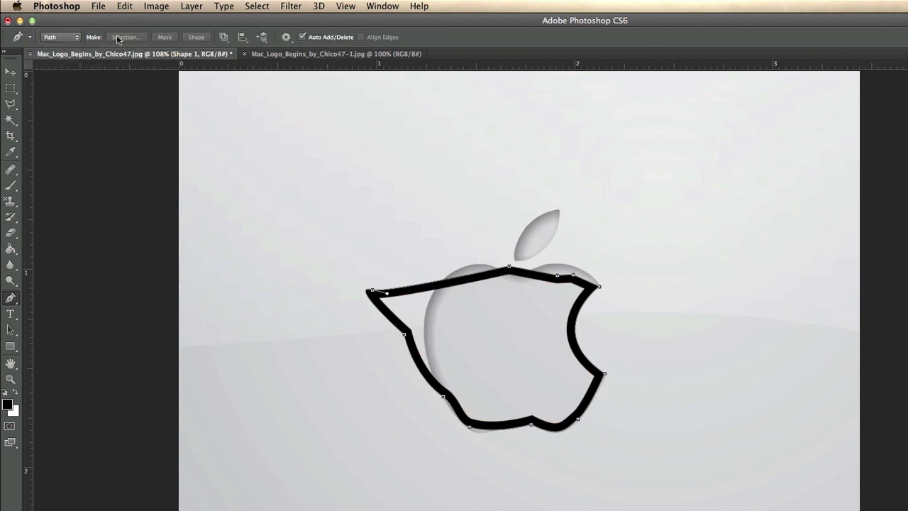
Undo the fill and stroke changes and the shape conversion, stepping back to the editable apple path on Layer 1.
{"action": "key", "text": "alt+super+z"}
{"action": "key", "text": "alt+super+z"}
{"action": "key", "text": "alt+super+z"}
{"action": "key", "text": "alt+super+z"}
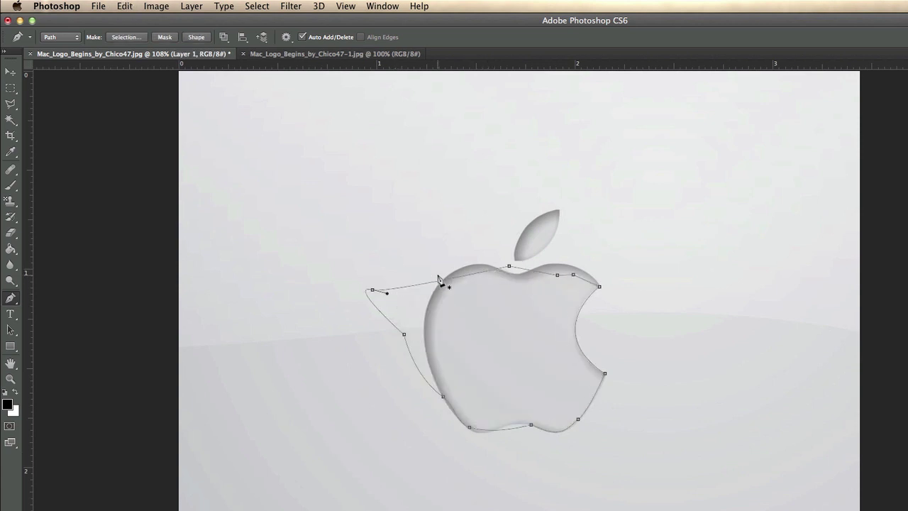
Move the path's upper-left and left-side anchors inward onto the apple's outline.
{"action": "left_click_drag", "start_coordinate": [372, 291], "coordinate": [452, 277]}
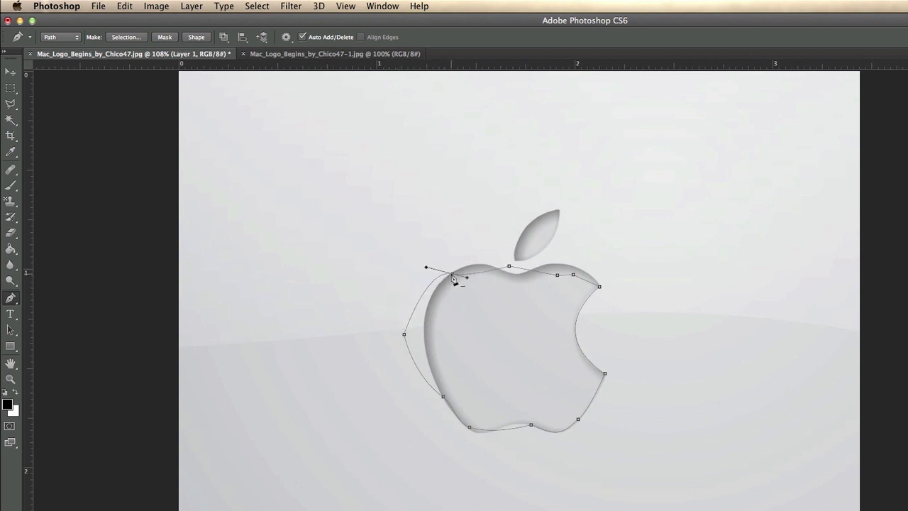
{"action": "key", "text": "super+equal"}
{"action": "key", "text": "super+equal"}
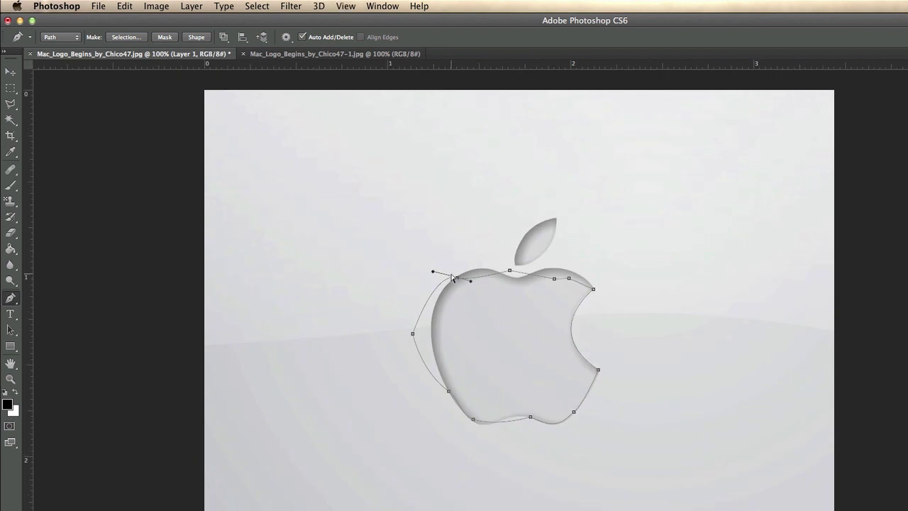
{"action": "key", "text": "super+equal"}
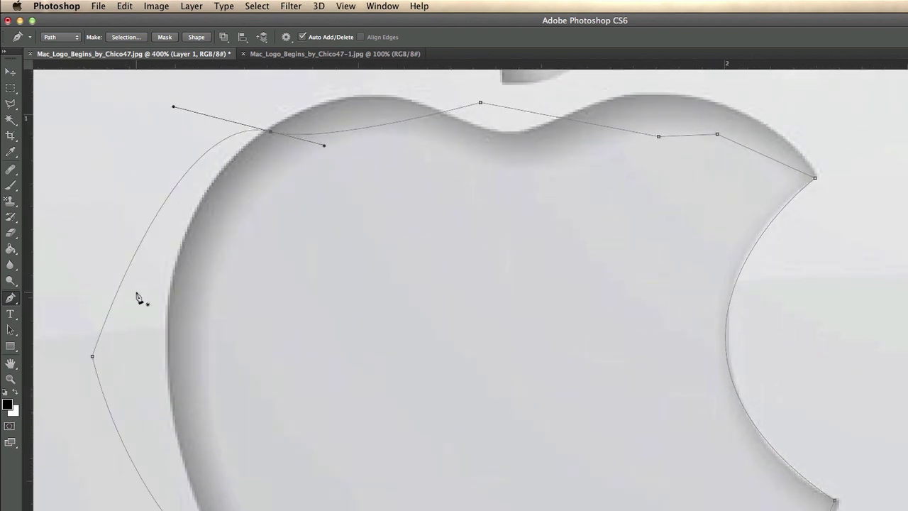
{"action": "left_click_drag", "start_coordinate": [93, 359], "coordinate": [166, 351]}
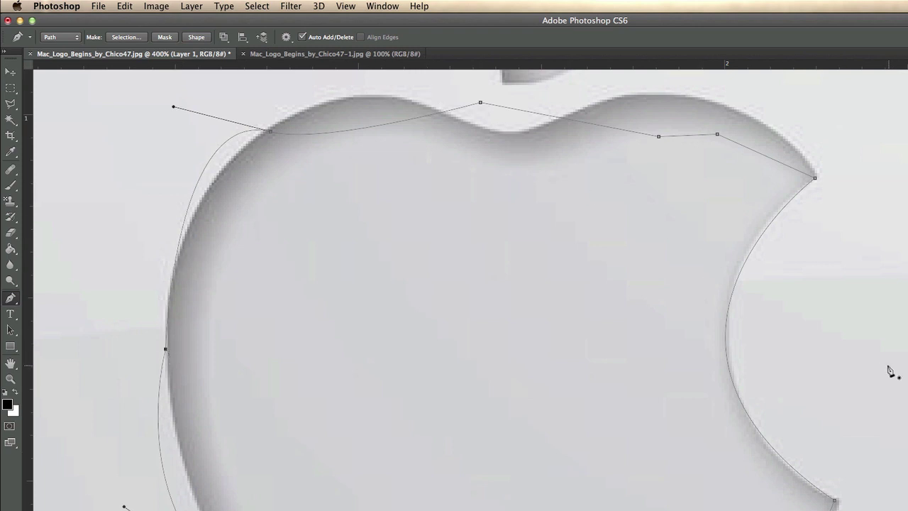
Turn the path into a selection and paint a soft black brush stroke across its upper-left part.
{"action": "key", "text": "ctrl+Return"}
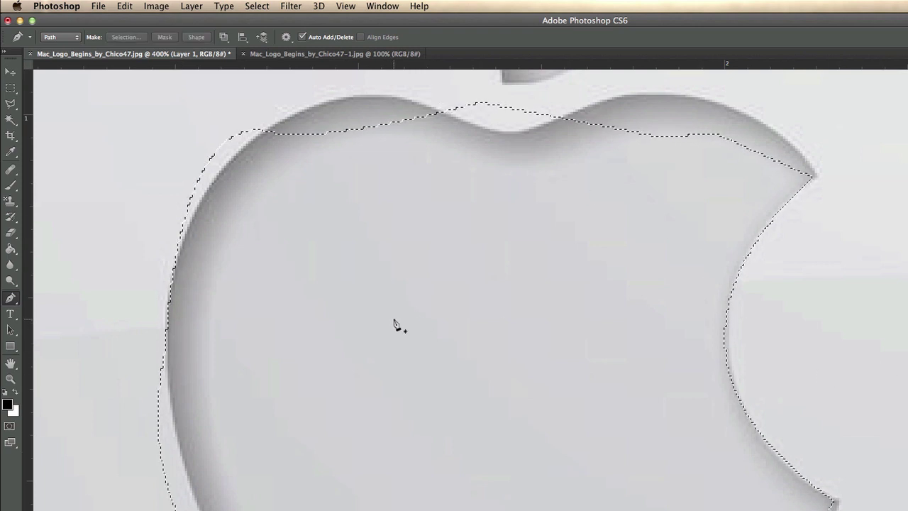
{"action": "key", "text": "b"}
{"action": "left_click_drag", "start_coordinate": [277, 268], "coordinate": [142, 283]}
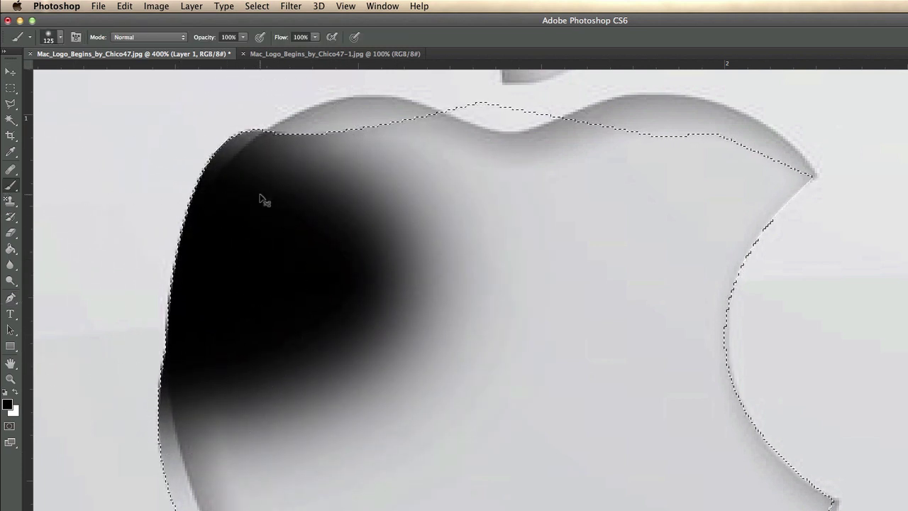
Undo the black brush stroke, the selection and the last anchor moves on the path.
{"action": "key", "text": "ctrl+alt+z"}
{"action": "key", "text": "ctrl+alt+z"}
{"action": "key", "text": "ctrl+alt+z"}
{"action": "key", "text": "ctrl+alt+z"}
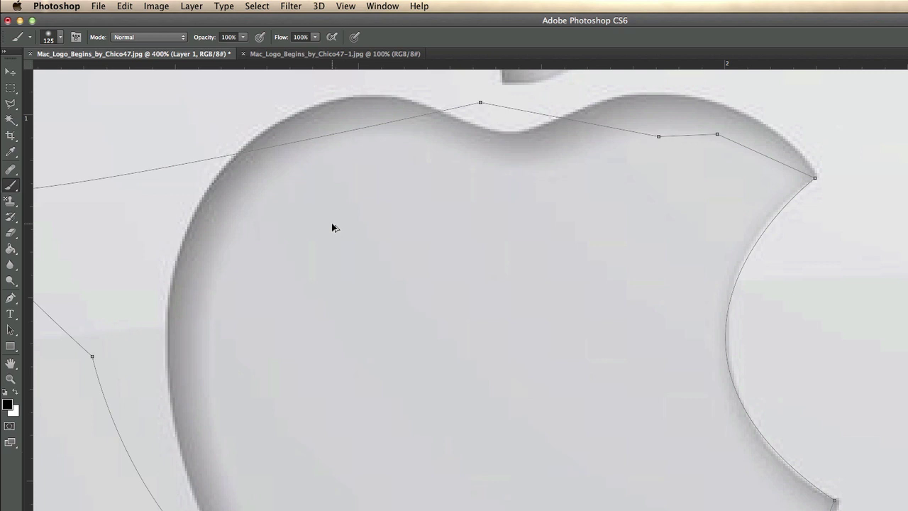
Switch to the Brush tool, pick the fan-shaped bristle brush and set its size to 20 px.
{"action": "scroll", "coordinate": [402, 263], "scroll_direction": "down", "scroll_amount": 3}
{"action": "key", "text": "super+minus"}
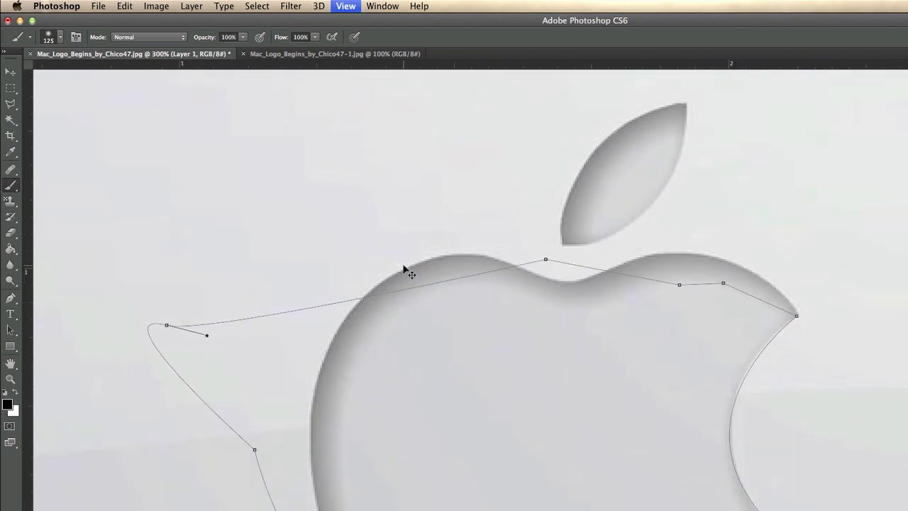
{"action": "key", "text": "super+minus"}
{"action": "key", "text": "super+minus"}
{"action": "key", "text": "p"}
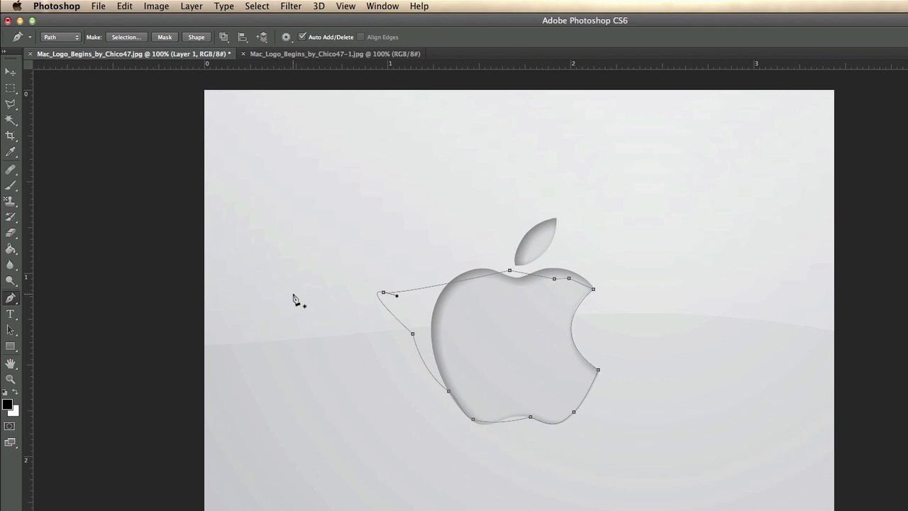
{"action": "left_click", "coordinate": [11, 187]}
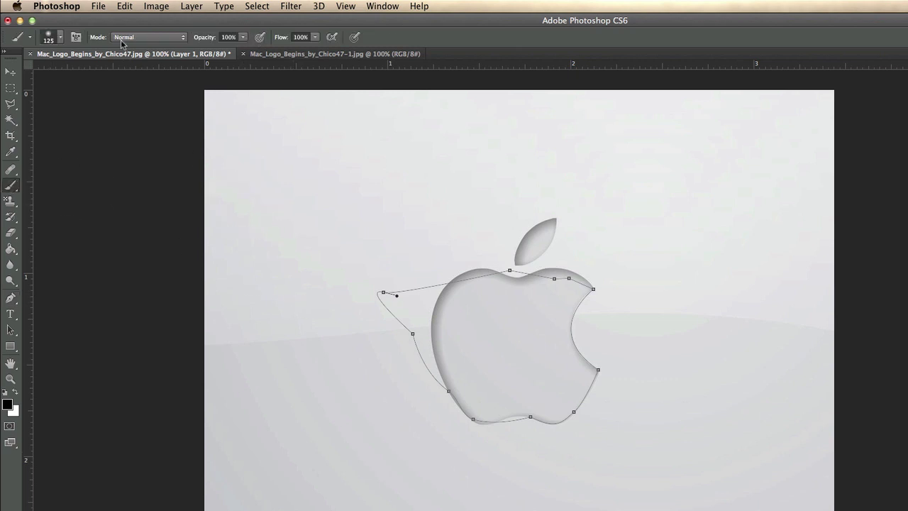
{"action": "left_click", "coordinate": [61, 38]}
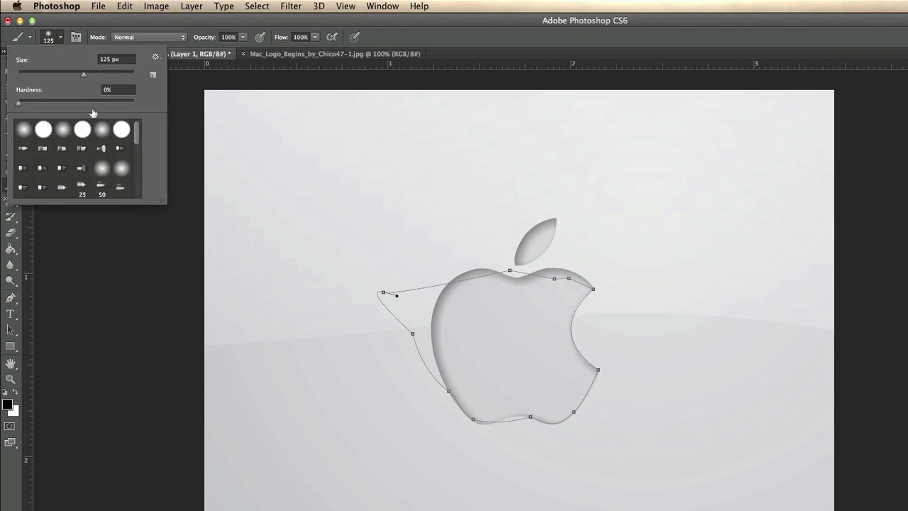
{"action": "left_click", "coordinate": [103, 151]}
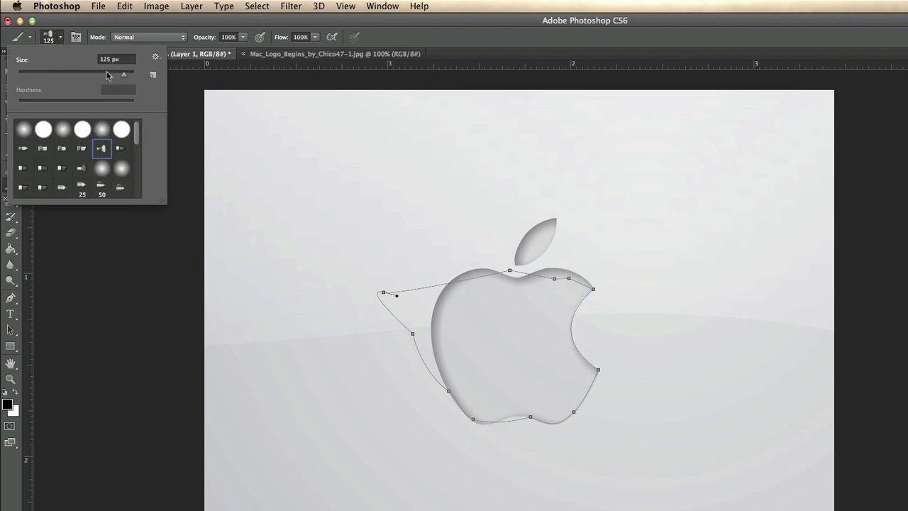
{"action": "left_click_drag", "start_coordinate": [125, 75], "coordinate": [38, 80]}
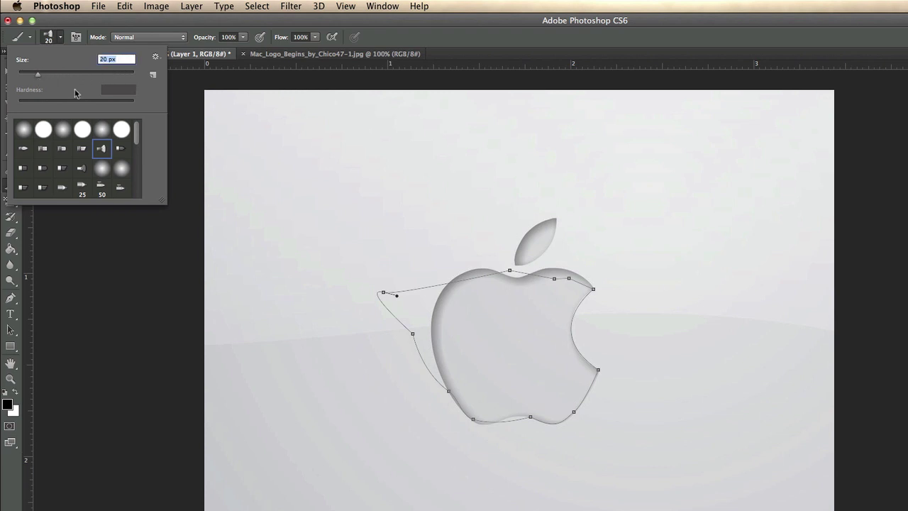
Paint a short black test stroke above and left of the apple, and undo it.
{"action": "left_click_drag", "start_coordinate": [382, 157], "coordinate": [313, 183]}
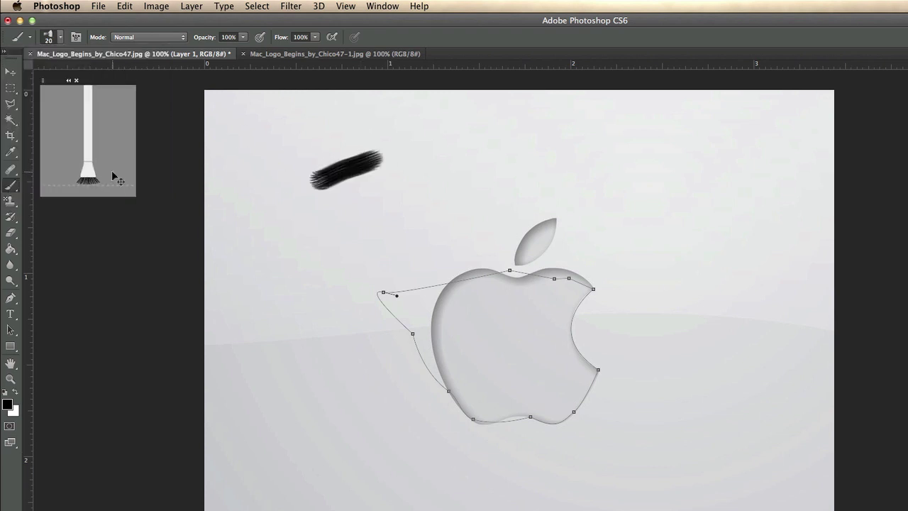
{"action": "key", "text": "super+z"}
Set the bristle brush size to 8 px, paint a curved black test stroke above and left of the apple, and undo the stroke.
{"action": "left_click", "coordinate": [61, 37]}
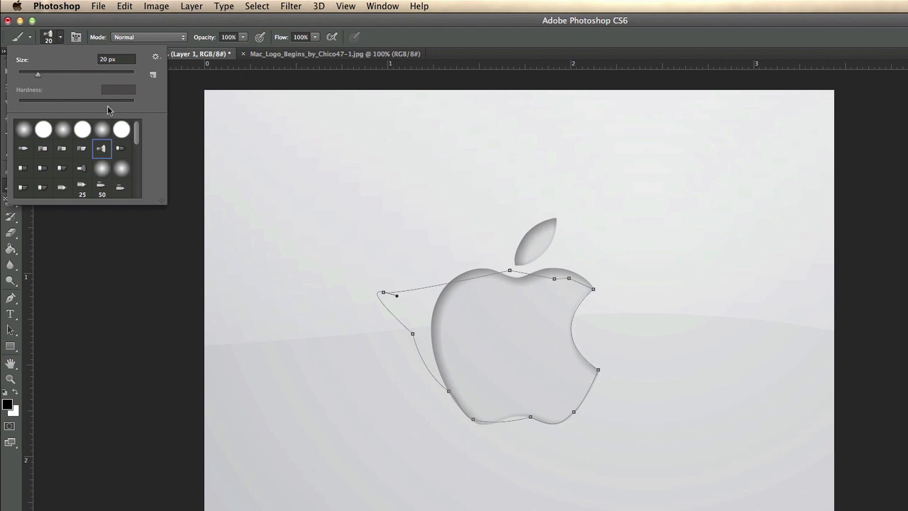
{"action": "left_click", "coordinate": [103, 61]}
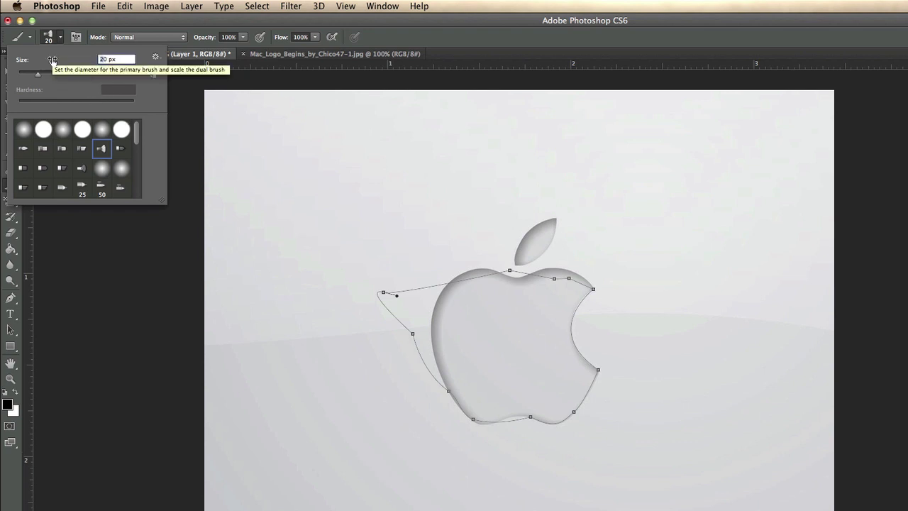
{"action": "type", "text": "08"}
{"action": "key", "text": "Return"}
{"action": "mouse_move", "coordinate": [284, 152]}
{"action": "left_mouse_down"}
{"action": "mouse_move", "coordinate": [298, 188]}
{"action": "mouse_move", "coordinate": [282, 249]}
{"action": "left_mouse_up"}
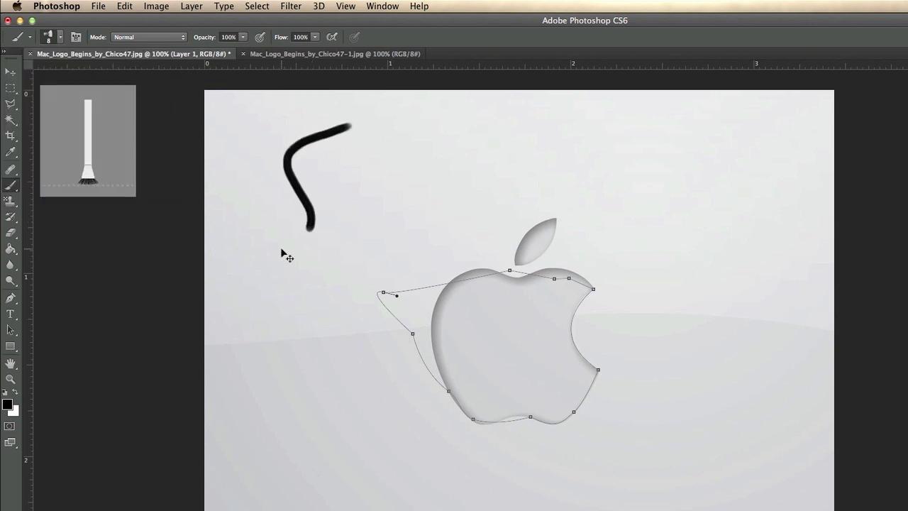
{"action": "key", "text": "super+z"}
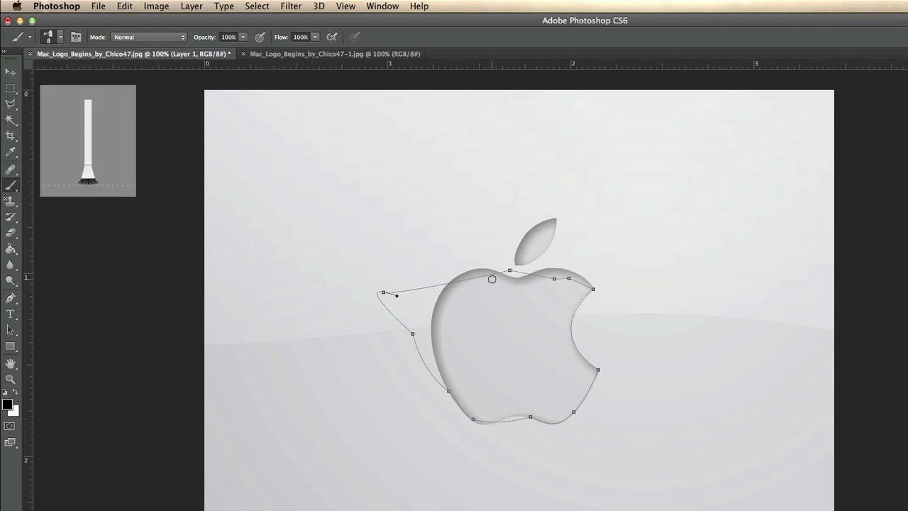
With the Pen tool, fill the apple path with the foreground color in Normal mode at 100% opacity, and undo the fill.
{"action": "key", "text": "p"}
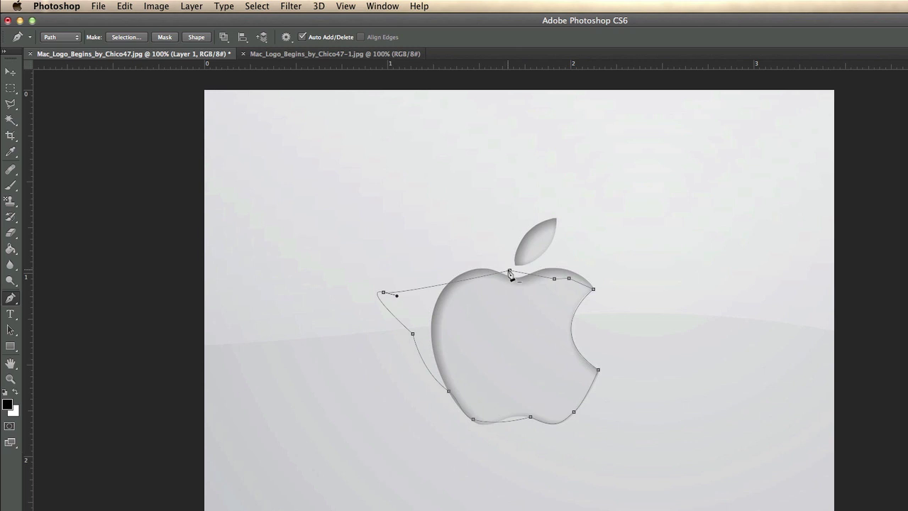
{"action": "right_click", "coordinate": [498, 276]}
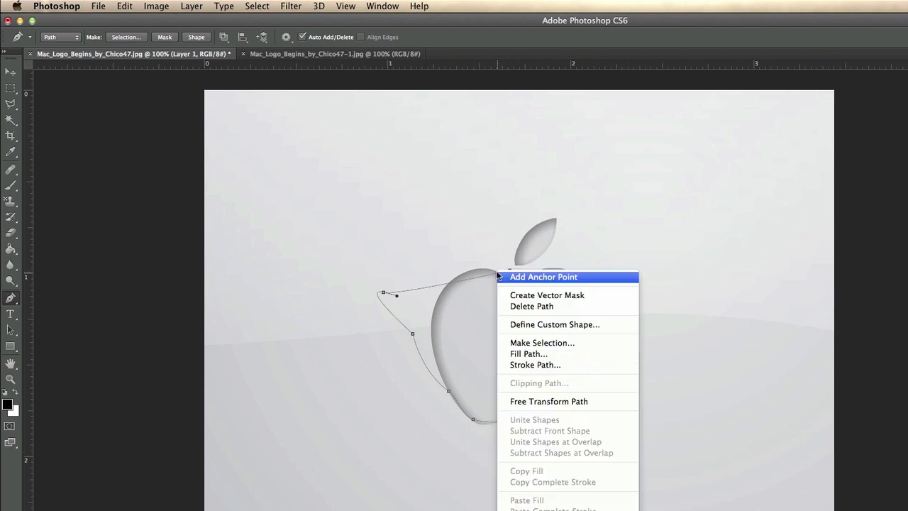
{"action": "left_click", "coordinate": [573, 355]}
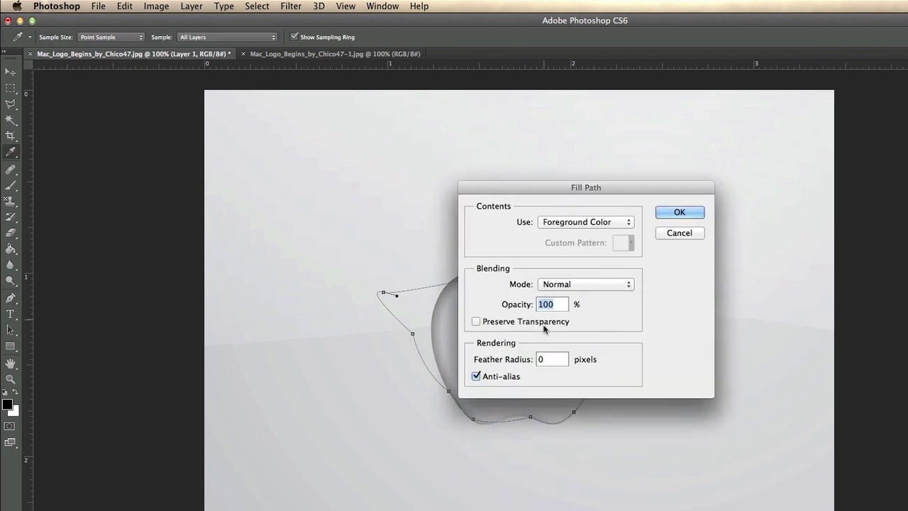
{"action": "left_click", "coordinate": [683, 215]}
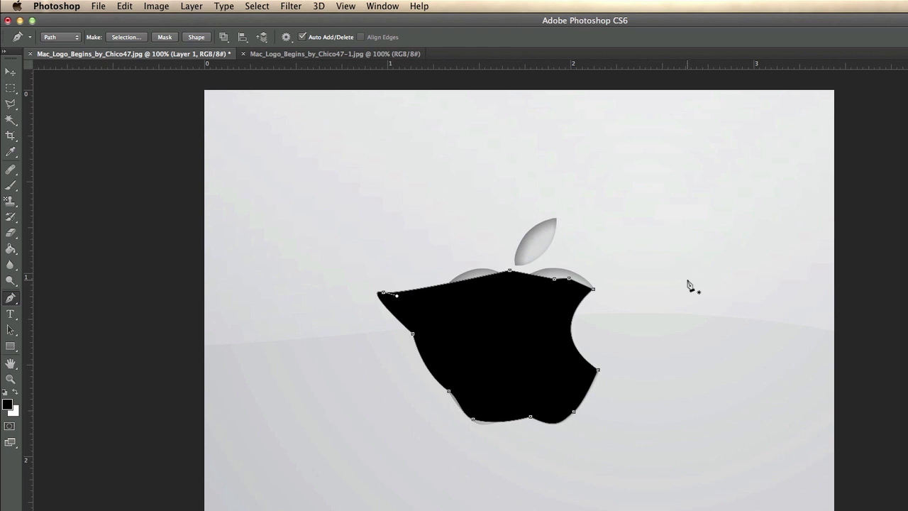
{"action": "key", "text": "super+z"}
Stroke the apple path using the Brush as the stroking tool, and undo the stroke.
{"action": "right_click", "coordinate": [496, 271]}
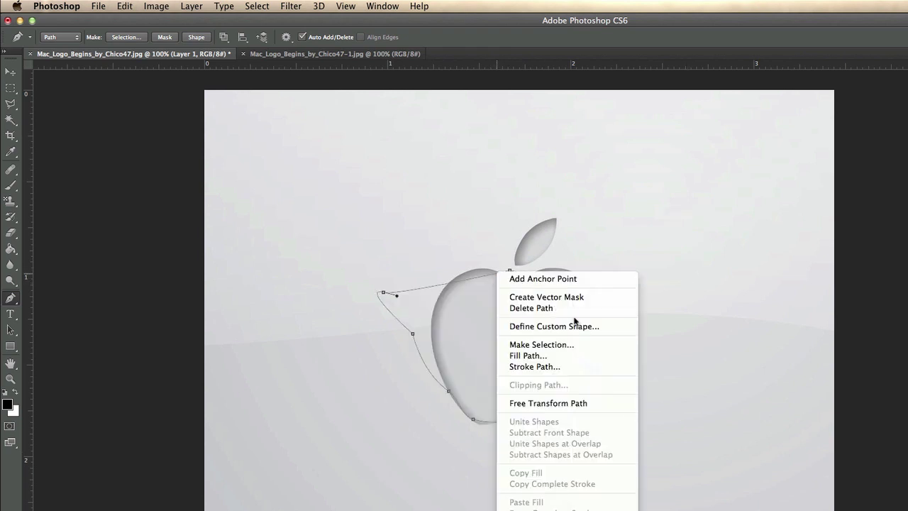
{"action": "left_click", "coordinate": [570, 367]}
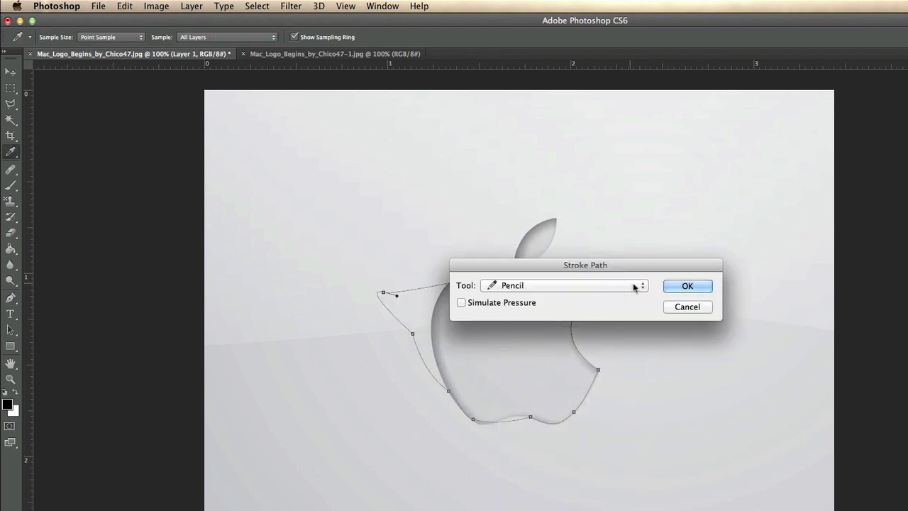
{"action": "left_click", "coordinate": [586, 285]}
{"action": "left_click", "coordinate": [536, 299]}
{"action": "left_click", "coordinate": [688, 286]}
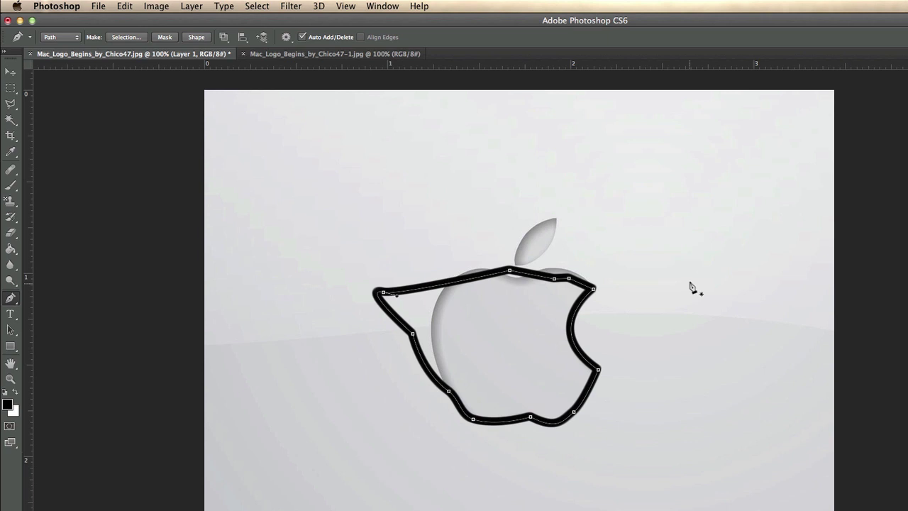
{"action": "key", "text": "super+z"}
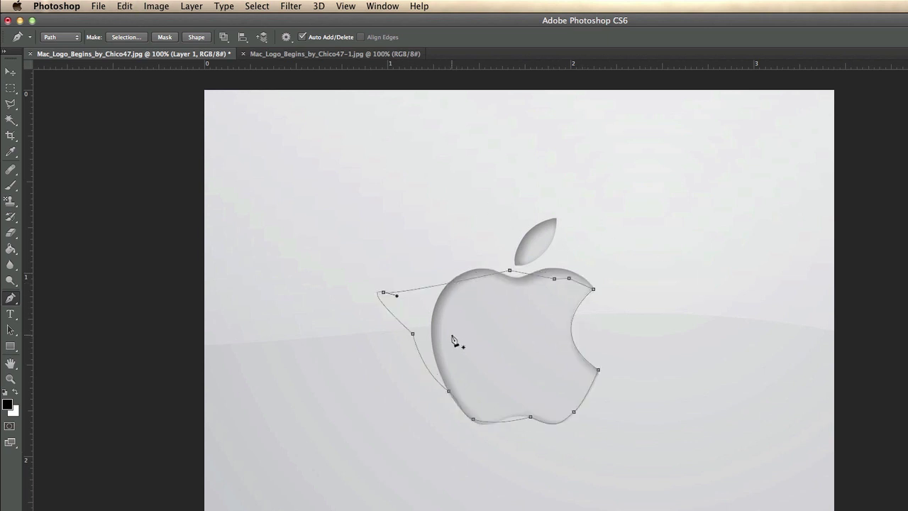
Switch to the Brush tool and stroke the apple path directly with the current black bristle brush.
{"action": "key", "text": "b"}
{"action": "key", "text": "Return"}
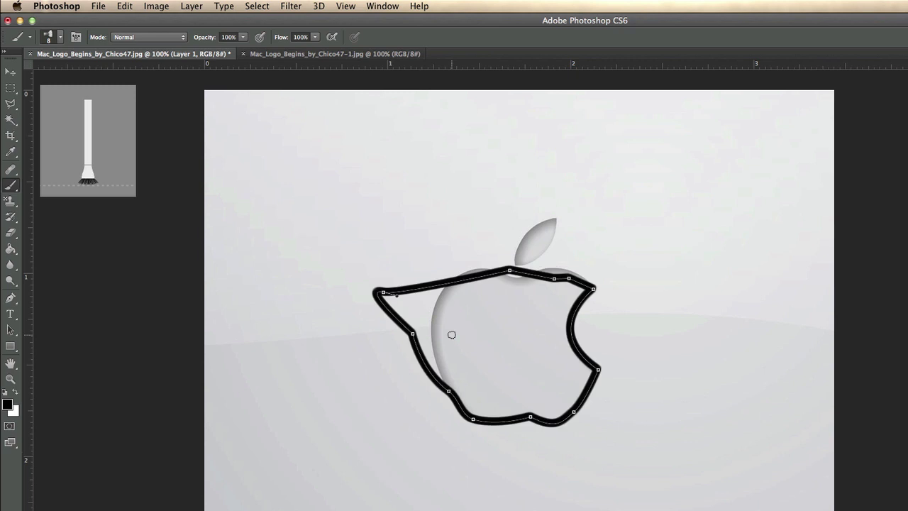